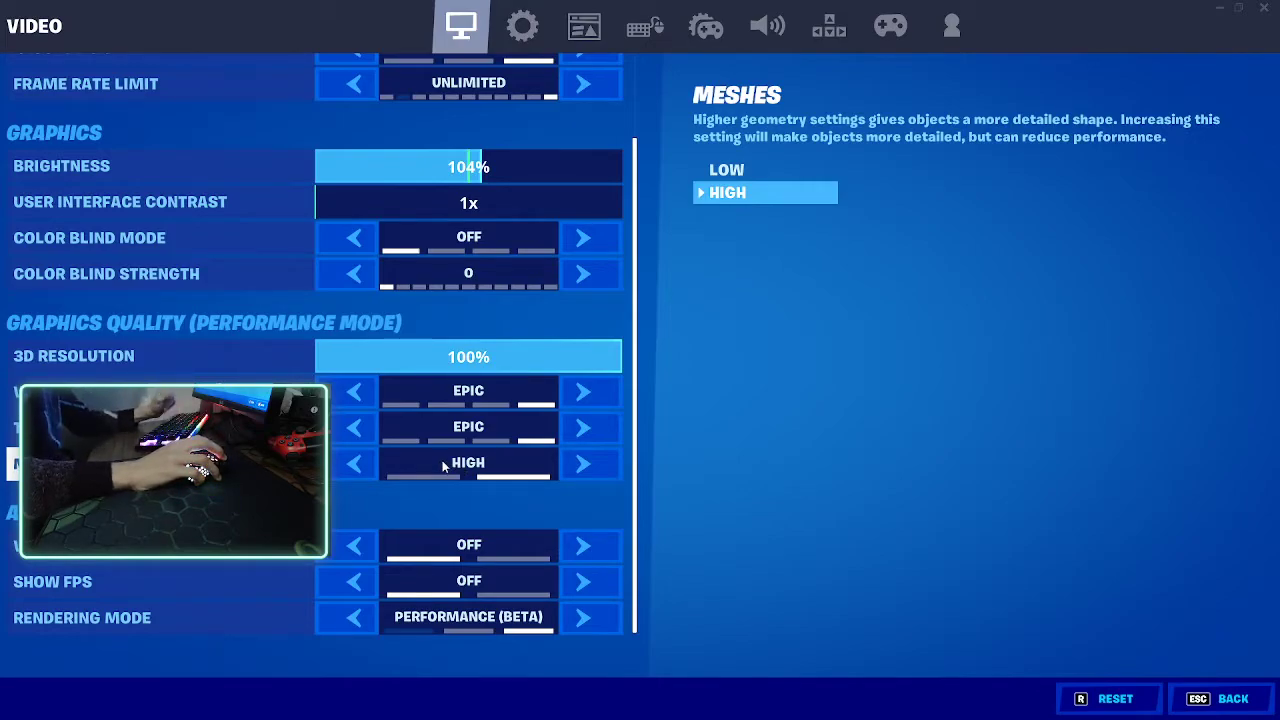
# Set the view distance to Far, textures to Medium and meshes to Low, and apply the graphics quality changes
pyautogui.click(354, 470)
pyautogui.click(354, 430)
pyautogui.click(362, 396)
pyautogui.click(1004, 698)
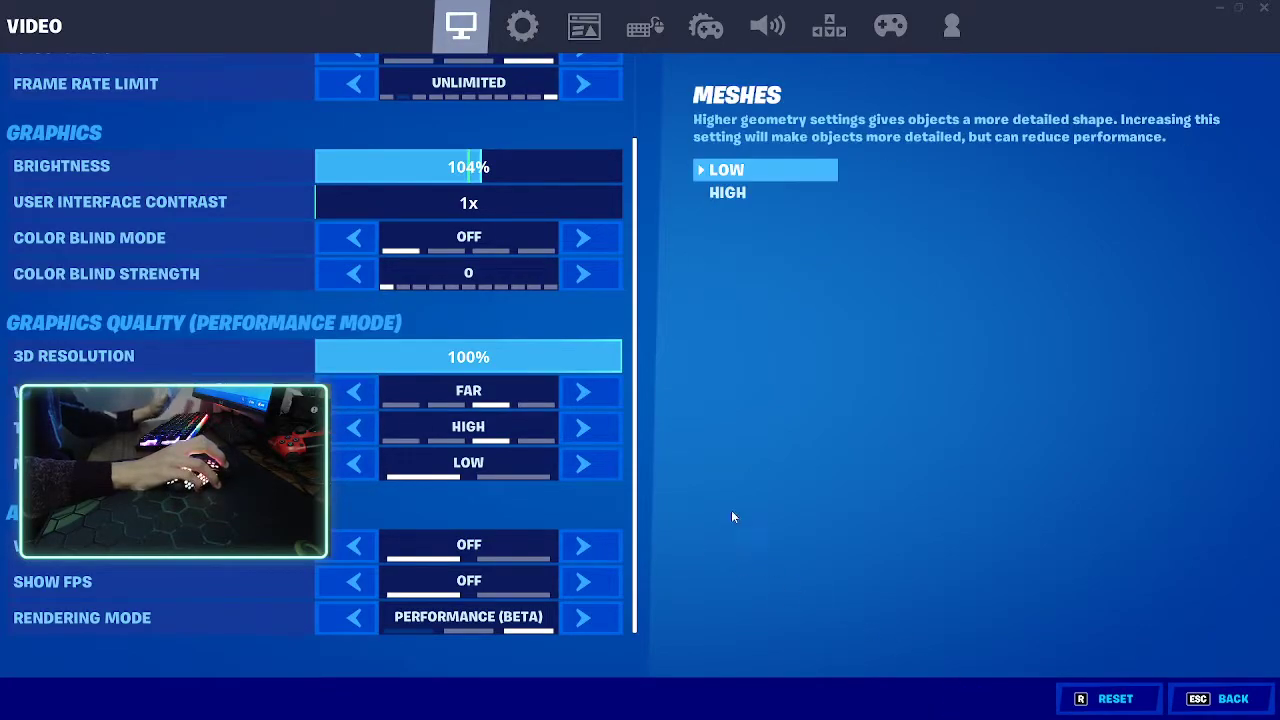
pyautogui.scroll(1, 637, 440)
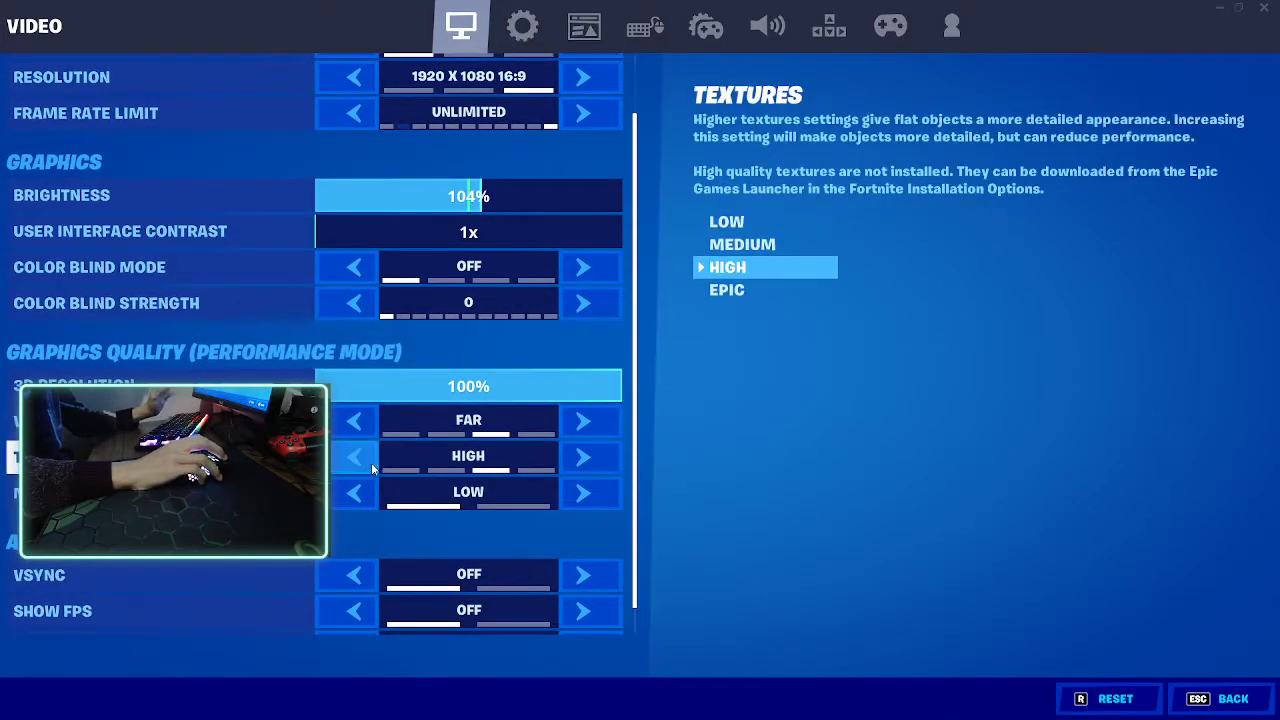
pyautogui.click(360, 462)
pyautogui.click(1000, 698)
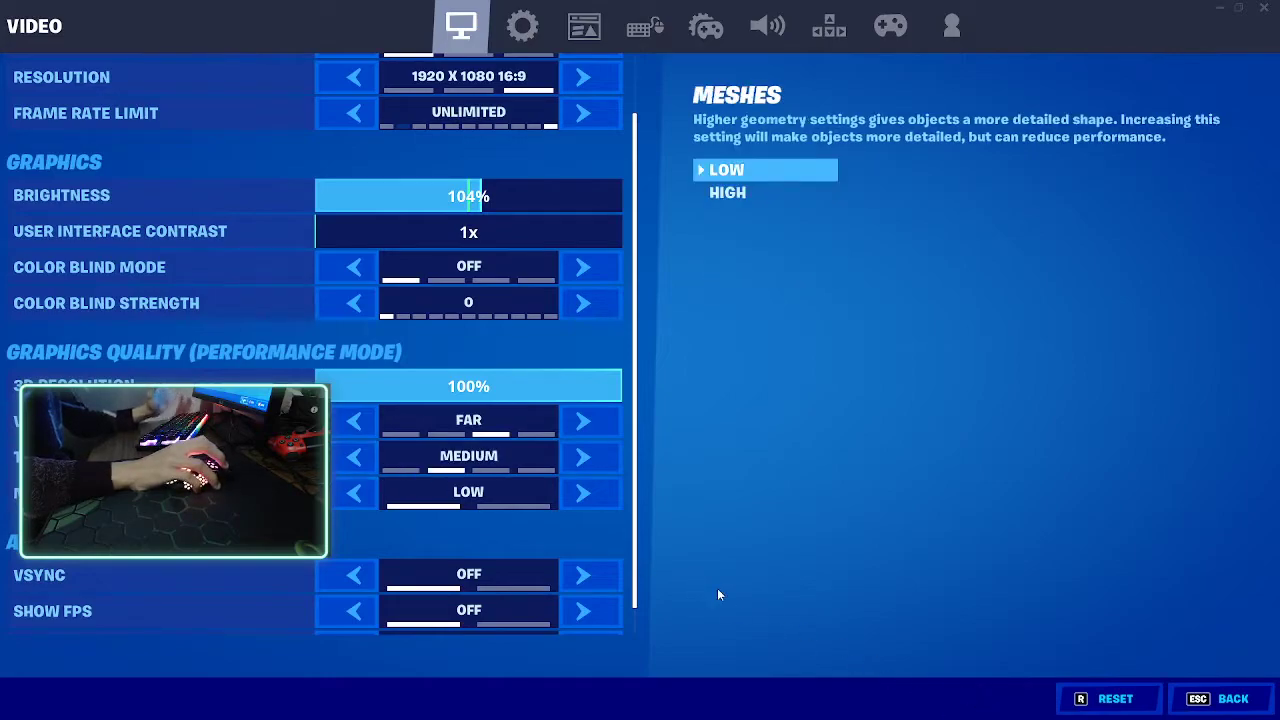
# Switch the window mode to Windowed Fullscreen and back to Fullscreen, and apply the video settings
pyautogui.scroll(2, 590, 580)
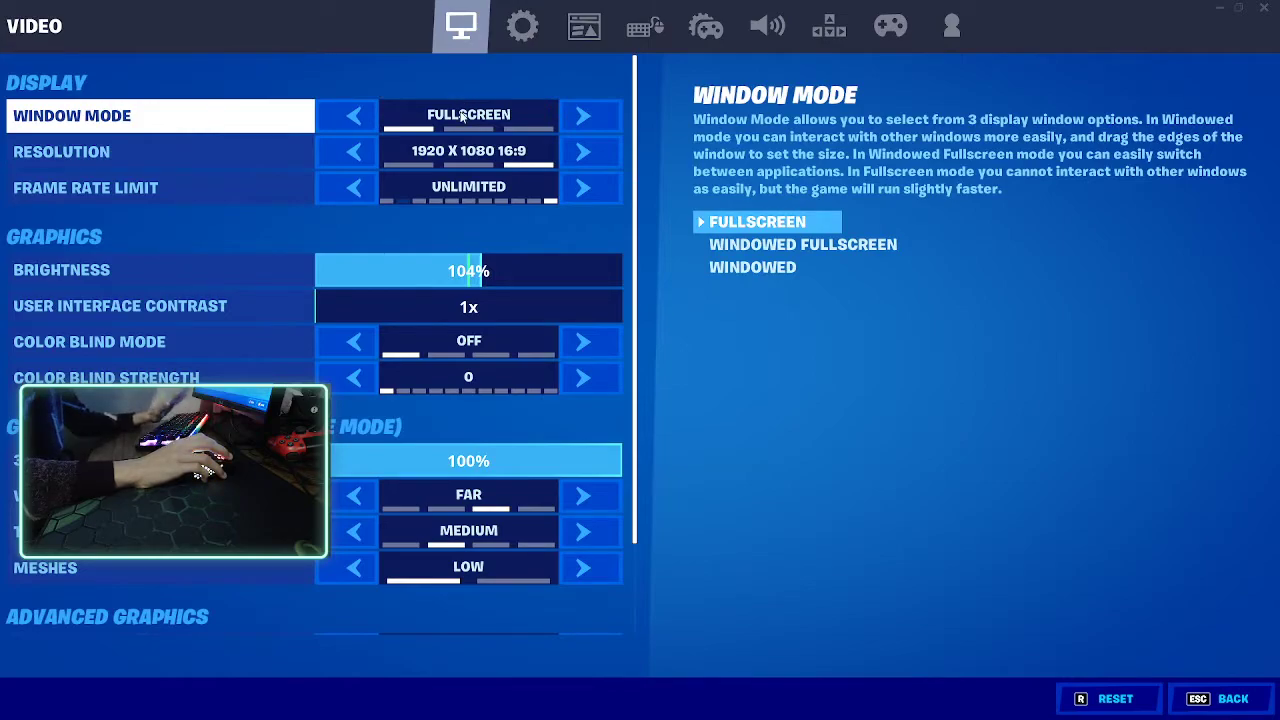
pyautogui.click(580, 118)
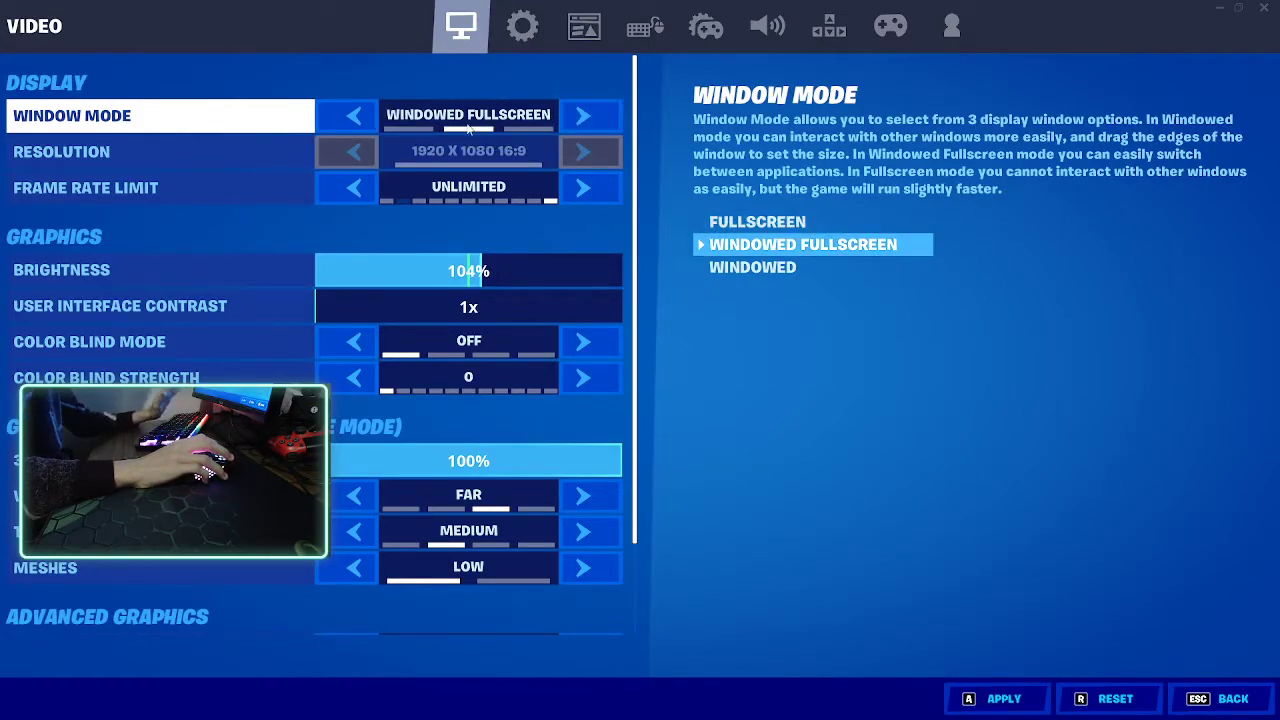
pyautogui.click(340, 114)
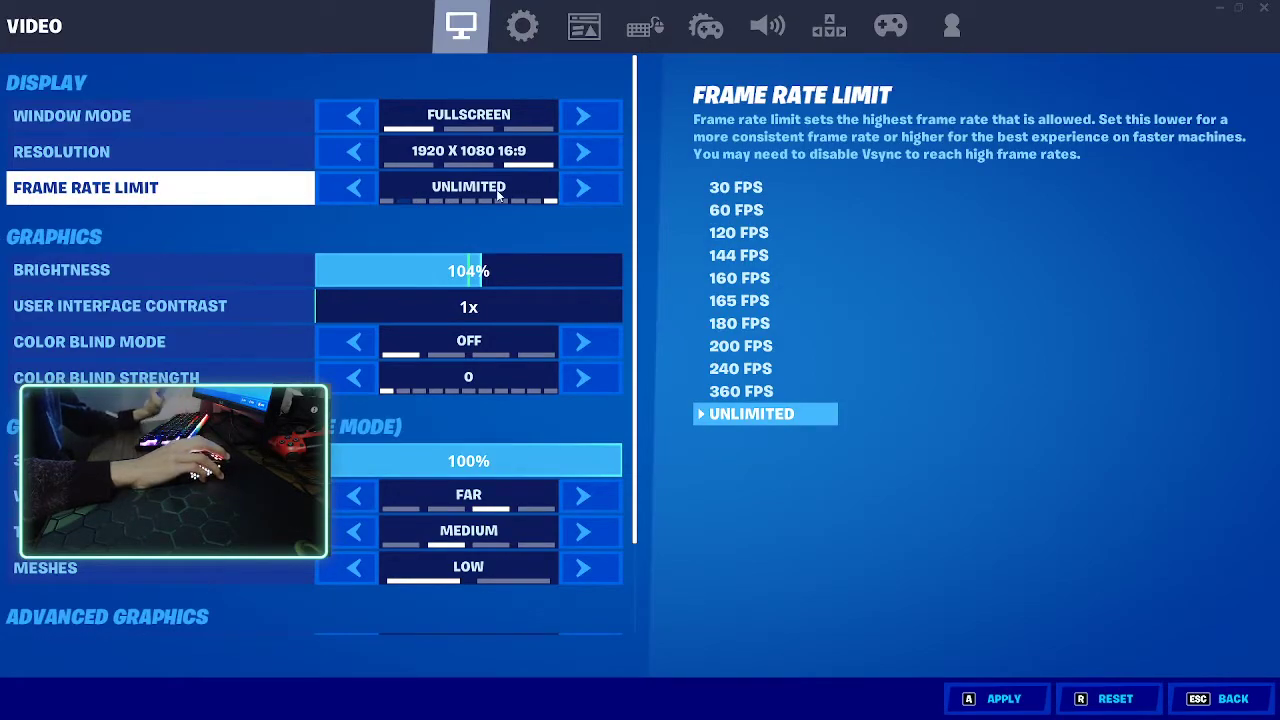
pyautogui.press('a')
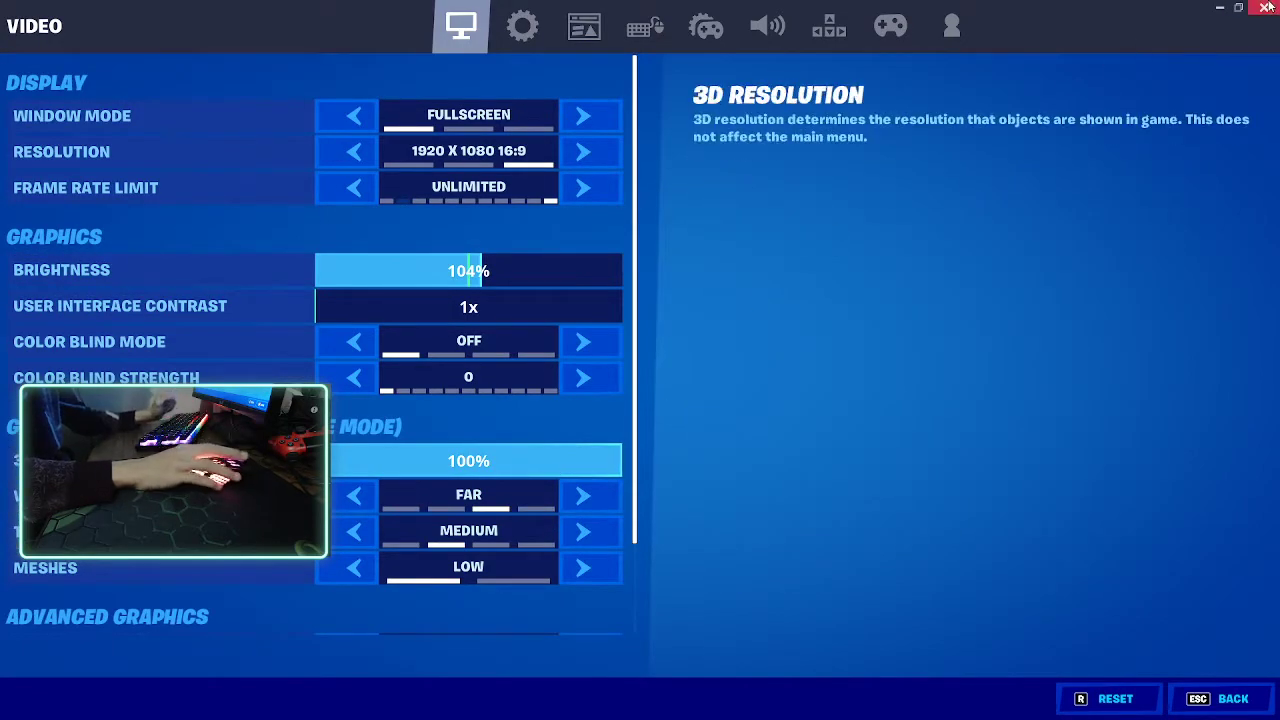
# Quit the game and open the Background apps page in Windows Settings
pyautogui.hotkey('alt', 'F4')
pyautogui.click(766, 510)
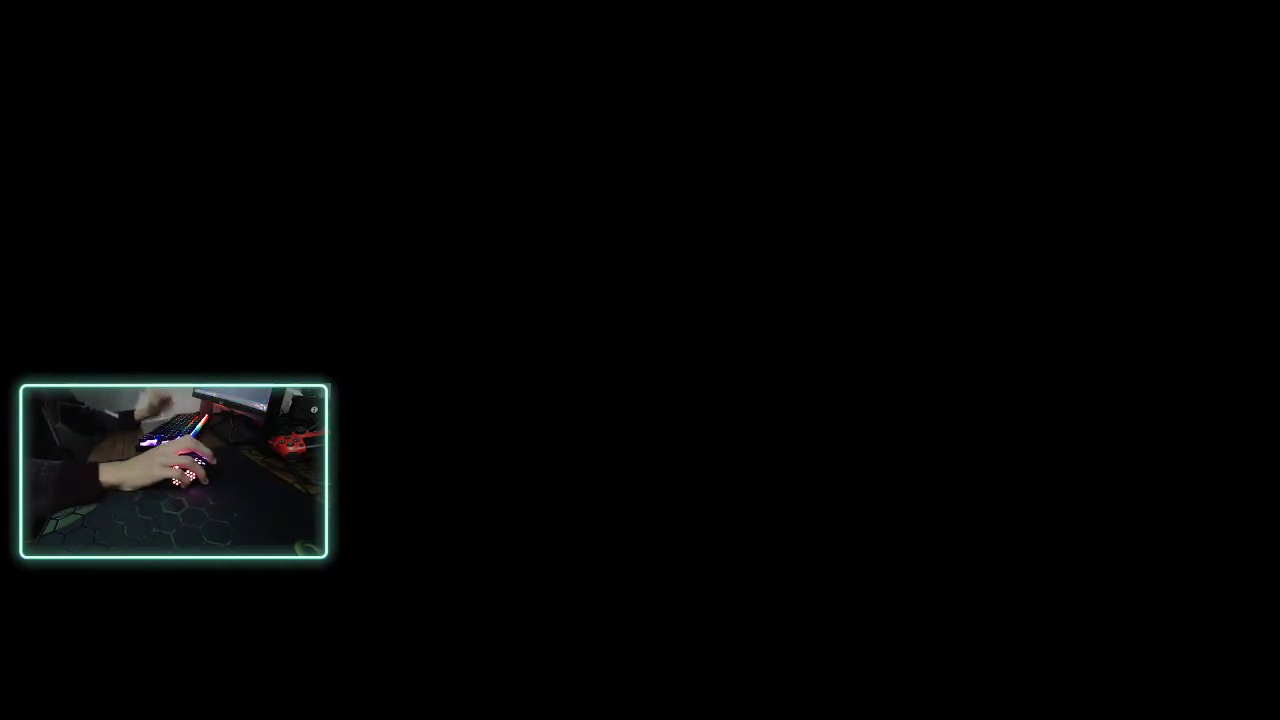
pyautogui.press('super')
pyautogui.write('background apps')
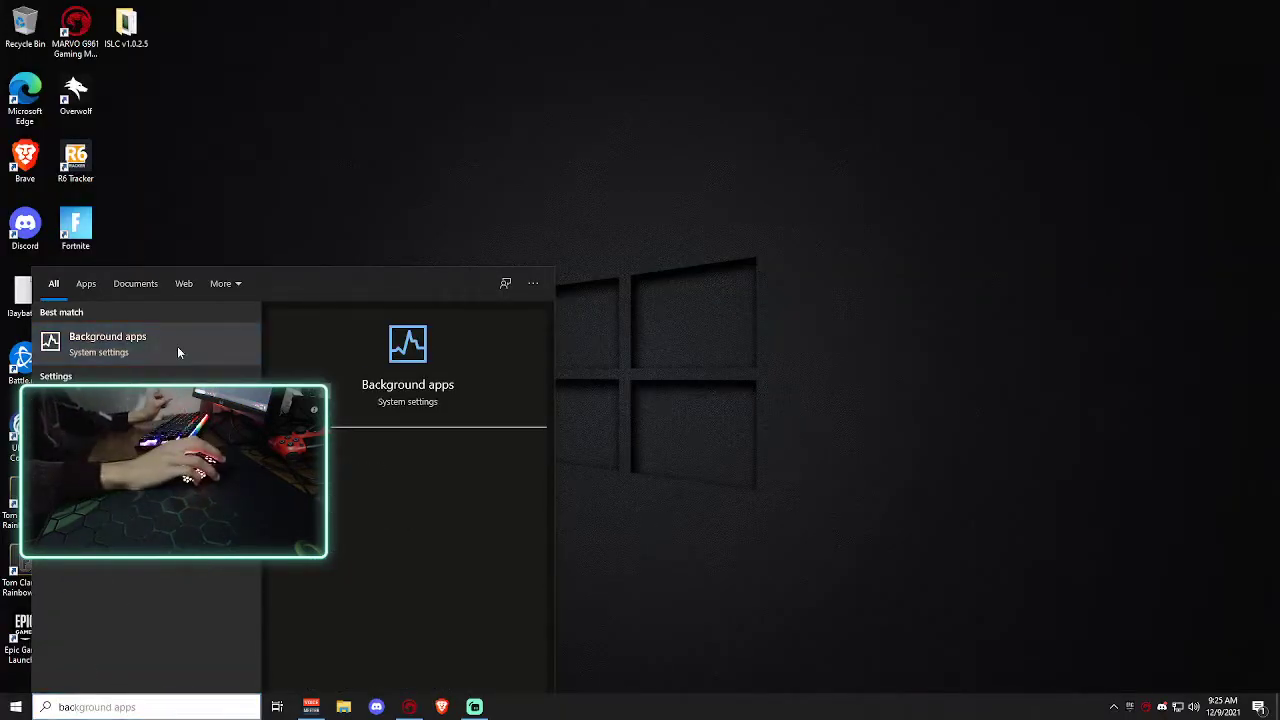
pyautogui.click(177, 346)
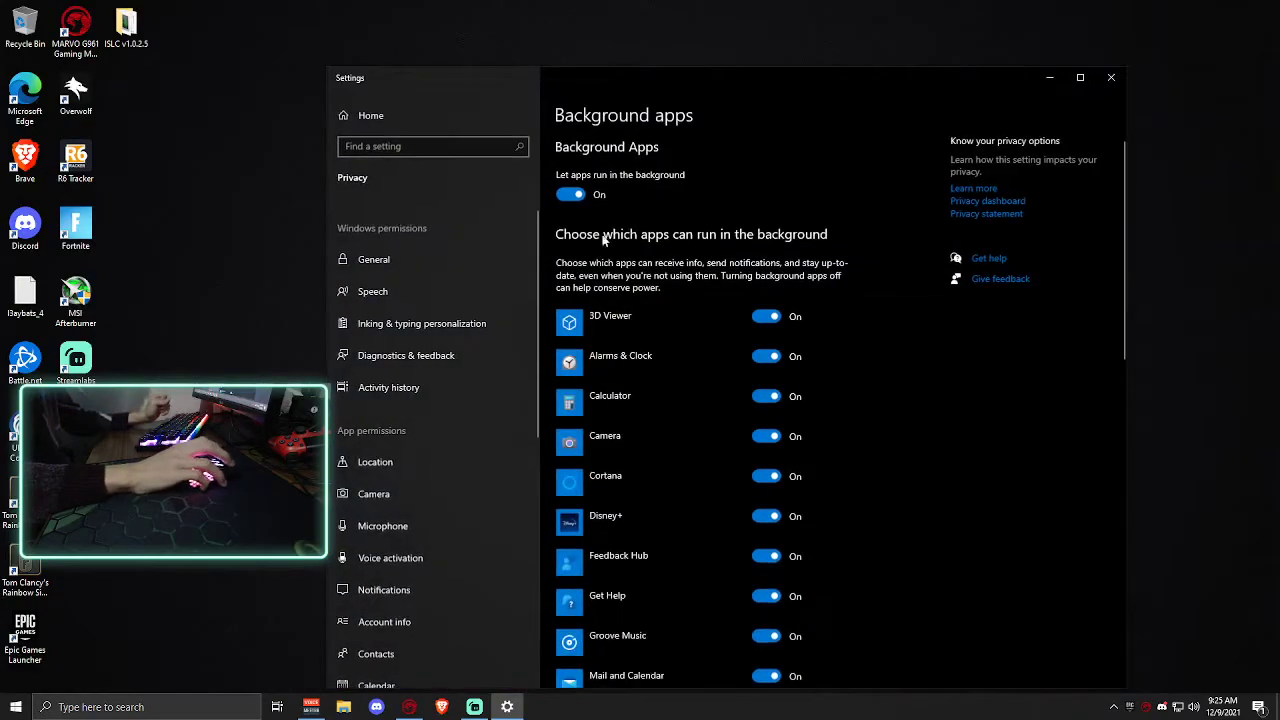
# Turn off letting apps run in the background, check the app list and close the settings window
pyautogui.click(568, 195)
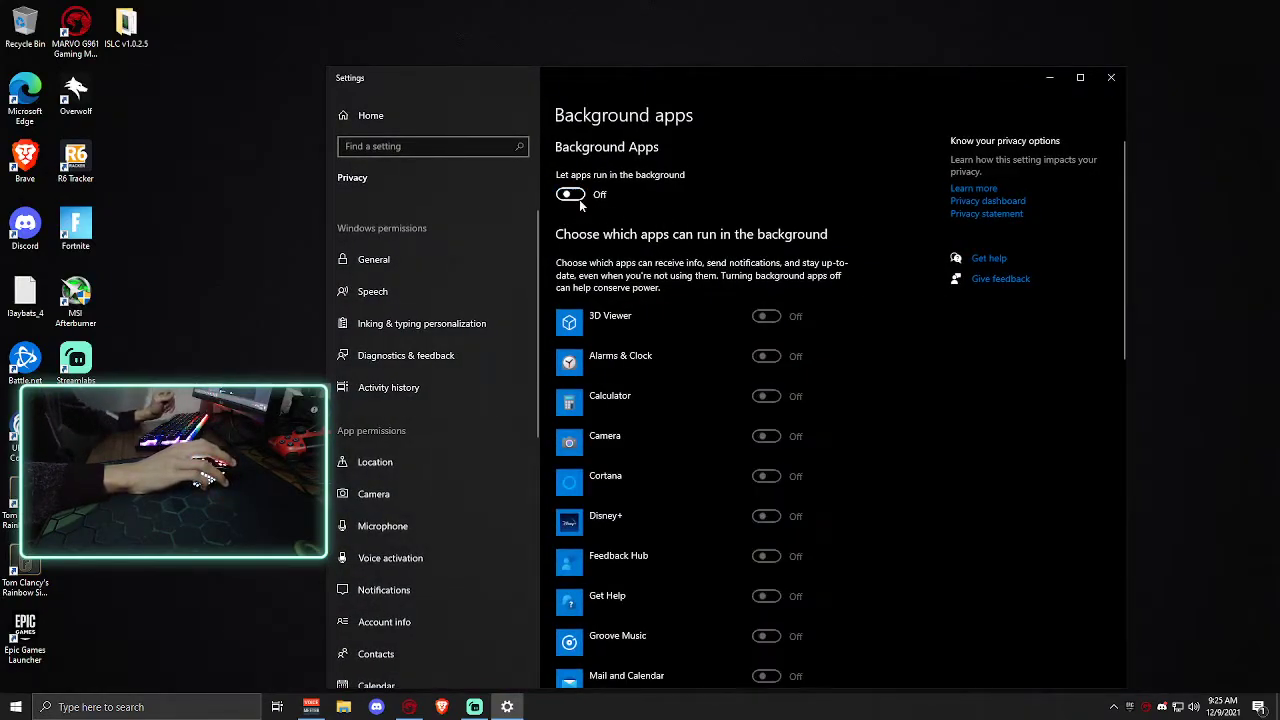
pyautogui.scroll(-10, 850, 430)
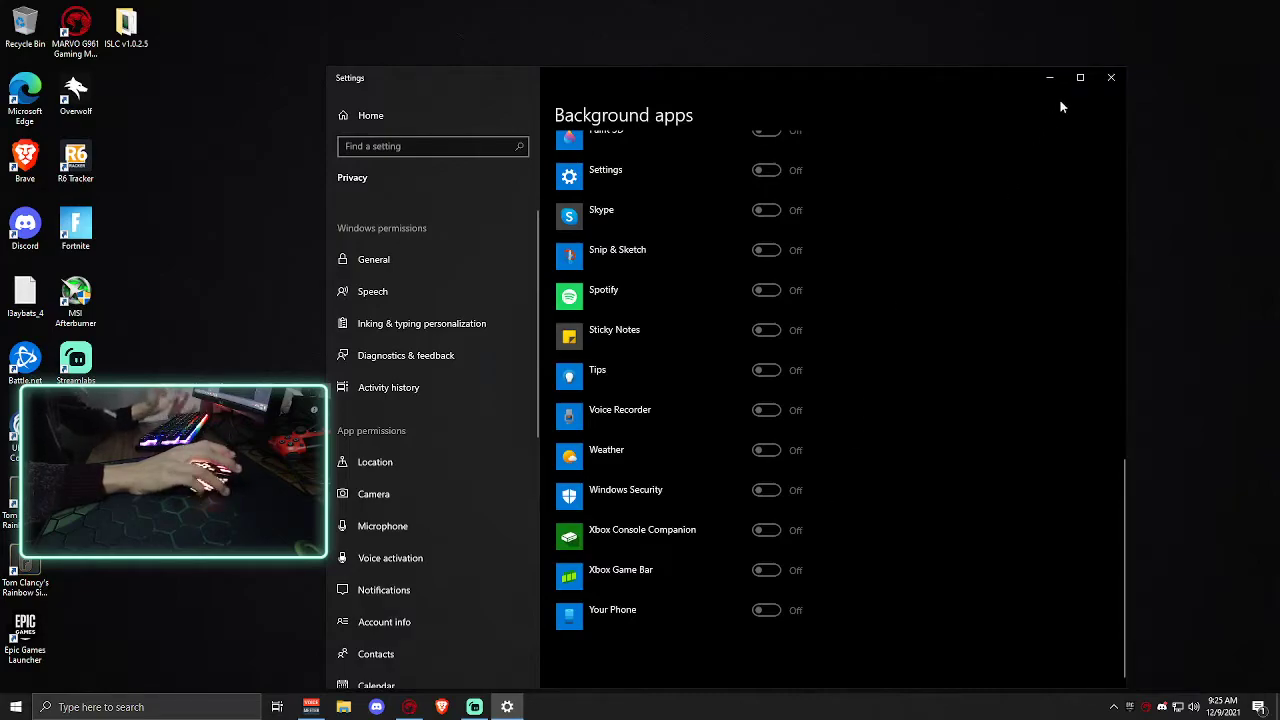
pyautogui.click(1111, 77)
# Open the Windows Game Mode settings and turn Game Mode off
pyautogui.click(226, 706)
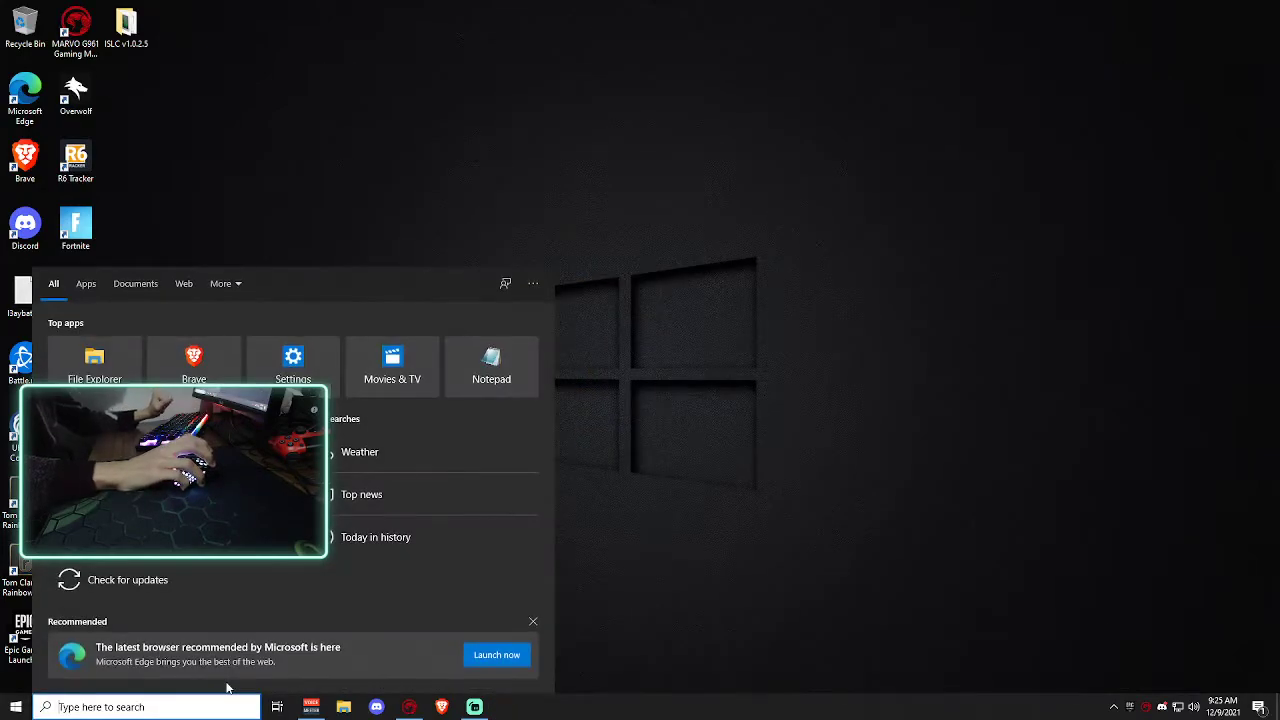
pyautogui.write('game')
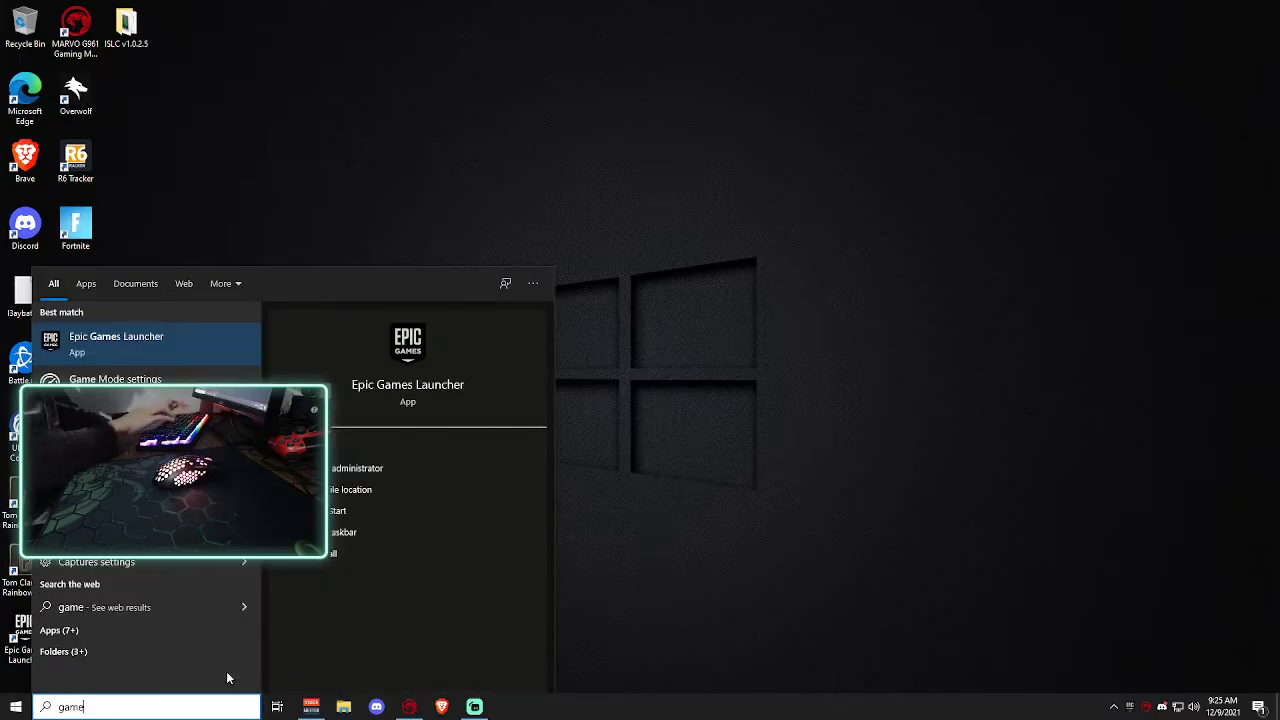
pyautogui.click(110, 374)
pyautogui.click(570, 196)
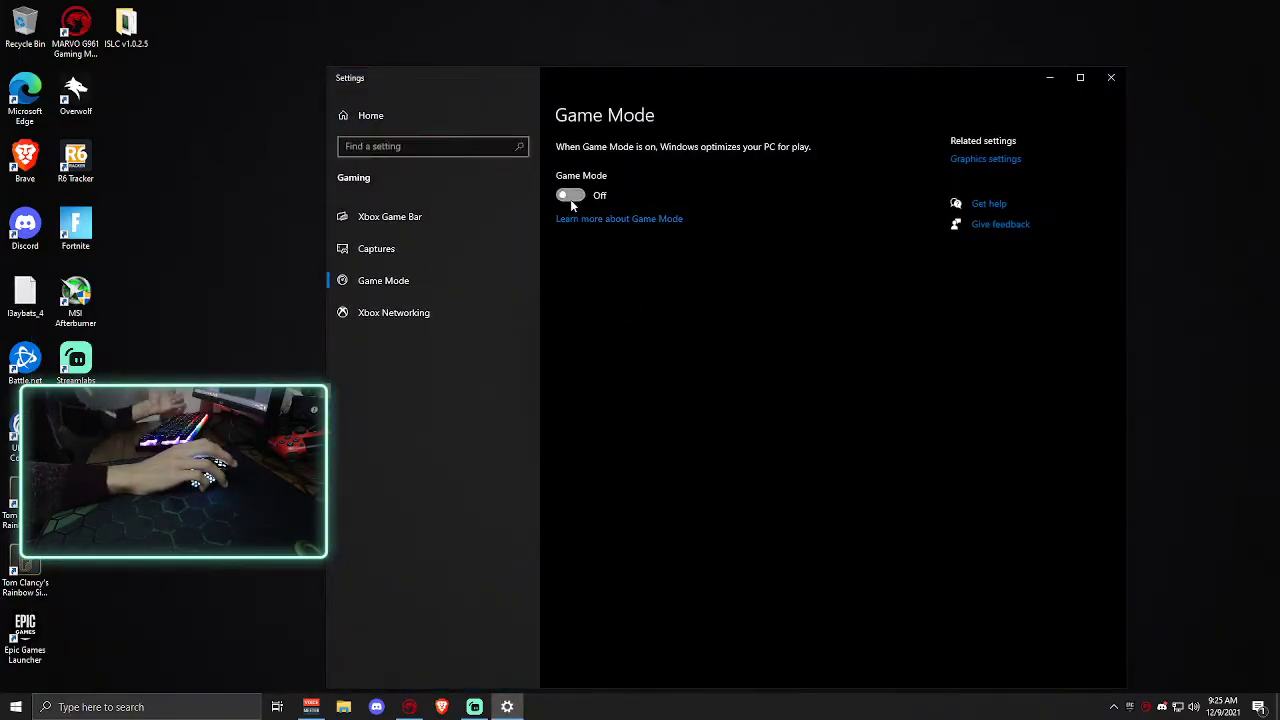
# Turn on hardware-accelerated GPU scheduling in the related graphics settings and move the window higher on the desktop
pyautogui.click(973, 160)
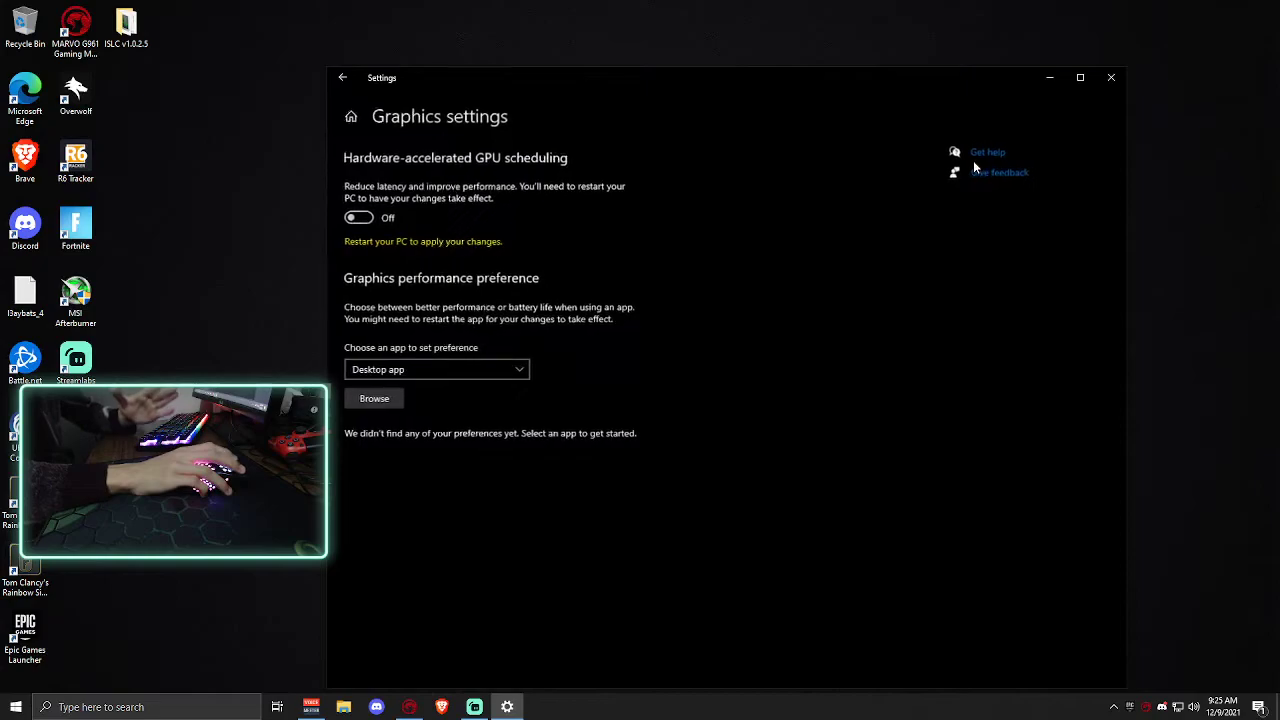
pyautogui.click(366, 217)
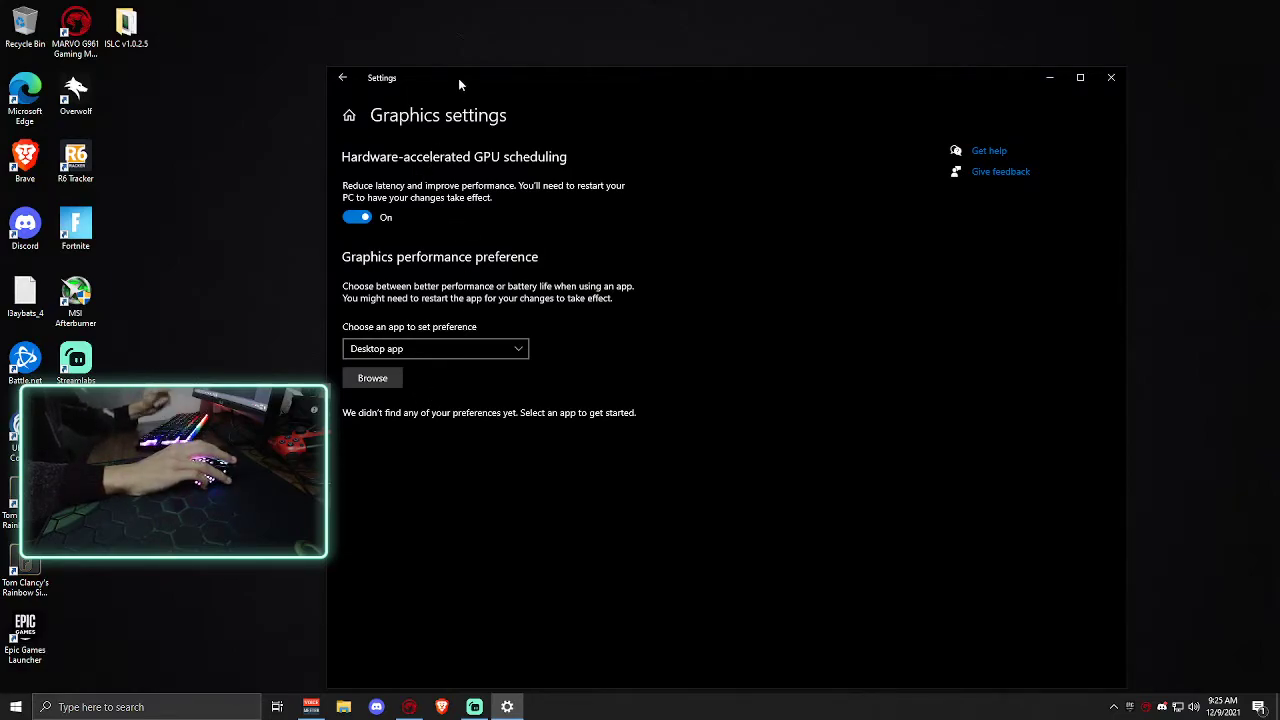
pyautogui.moveTo(459, 80); pyautogui.dragTo(461, 43)
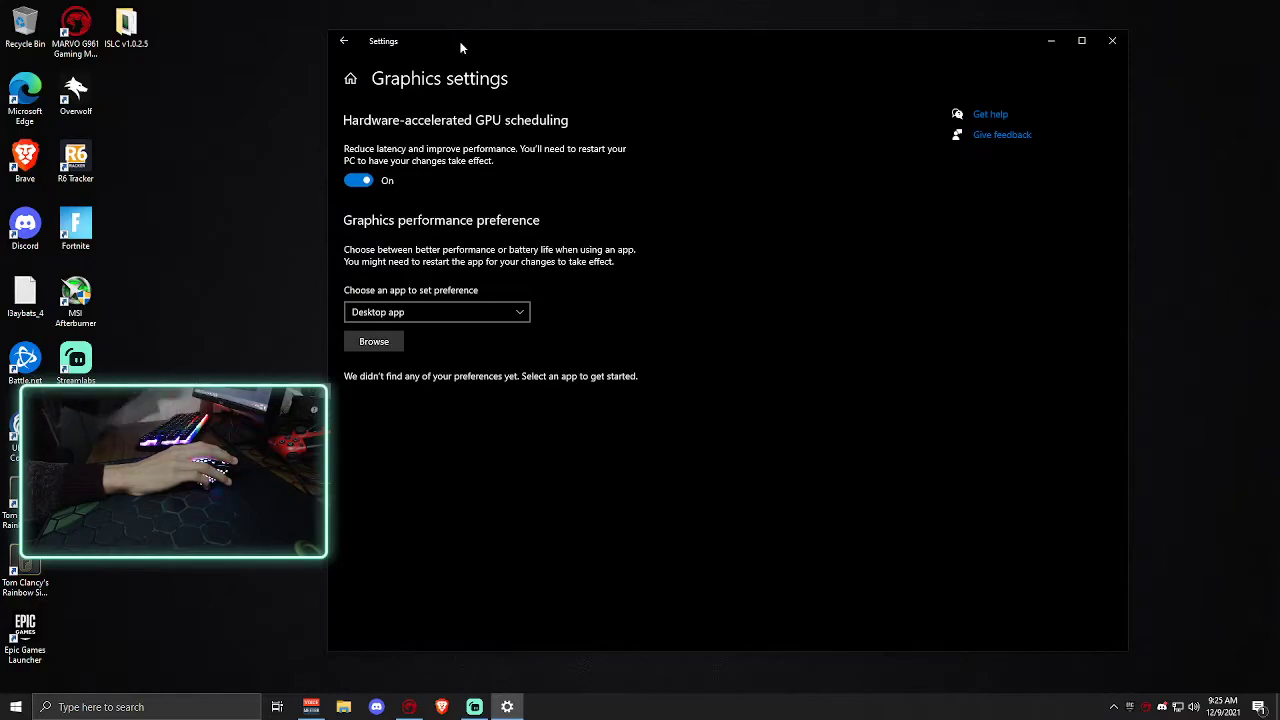
# Browse for a desktop app in C:\Program Files\Epic Games\Fortnite\FortniteGame\Binaries\Win64 for the graphics performance preference
pyautogui.click(372, 342)
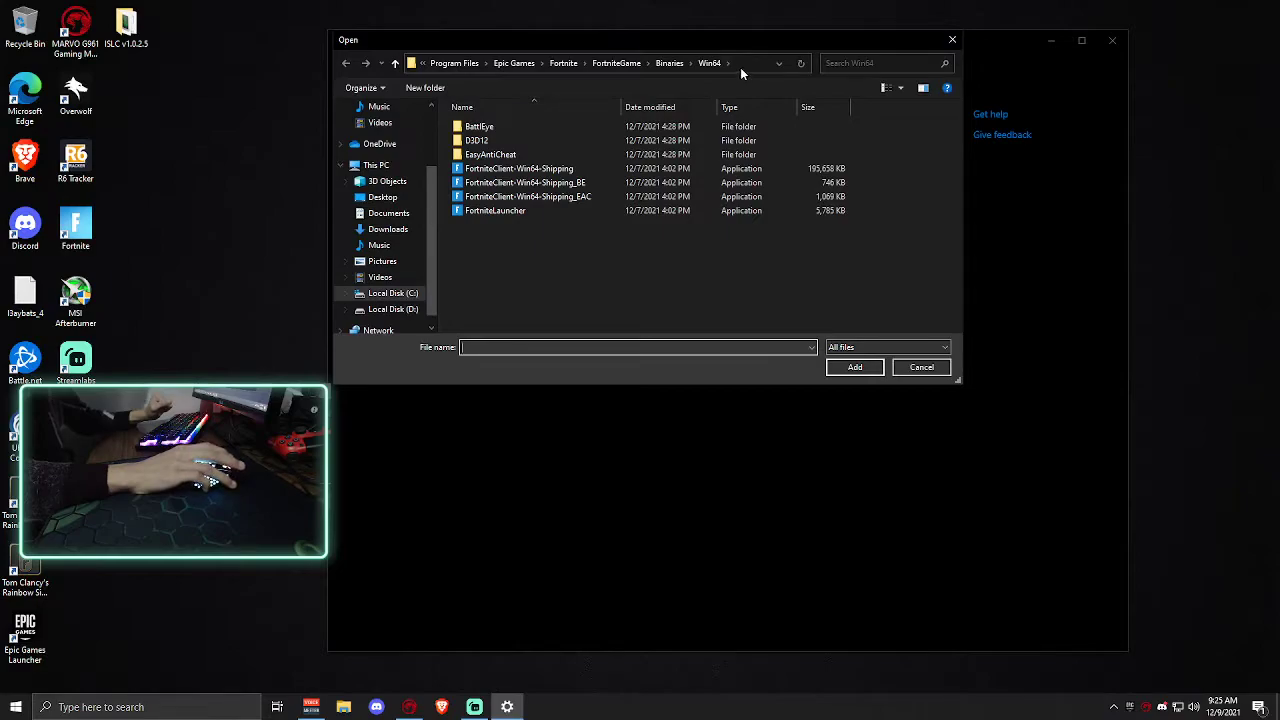
pyautogui.click(527, 169)
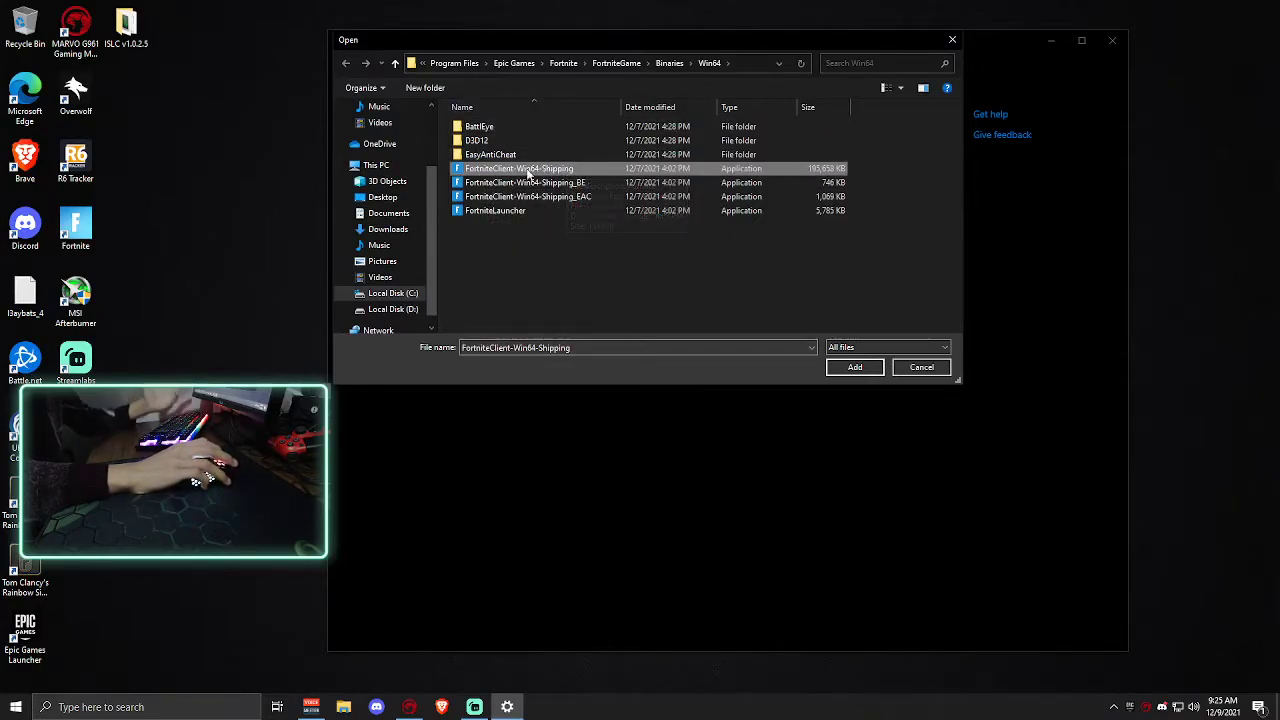
pyautogui.click(406, 165)
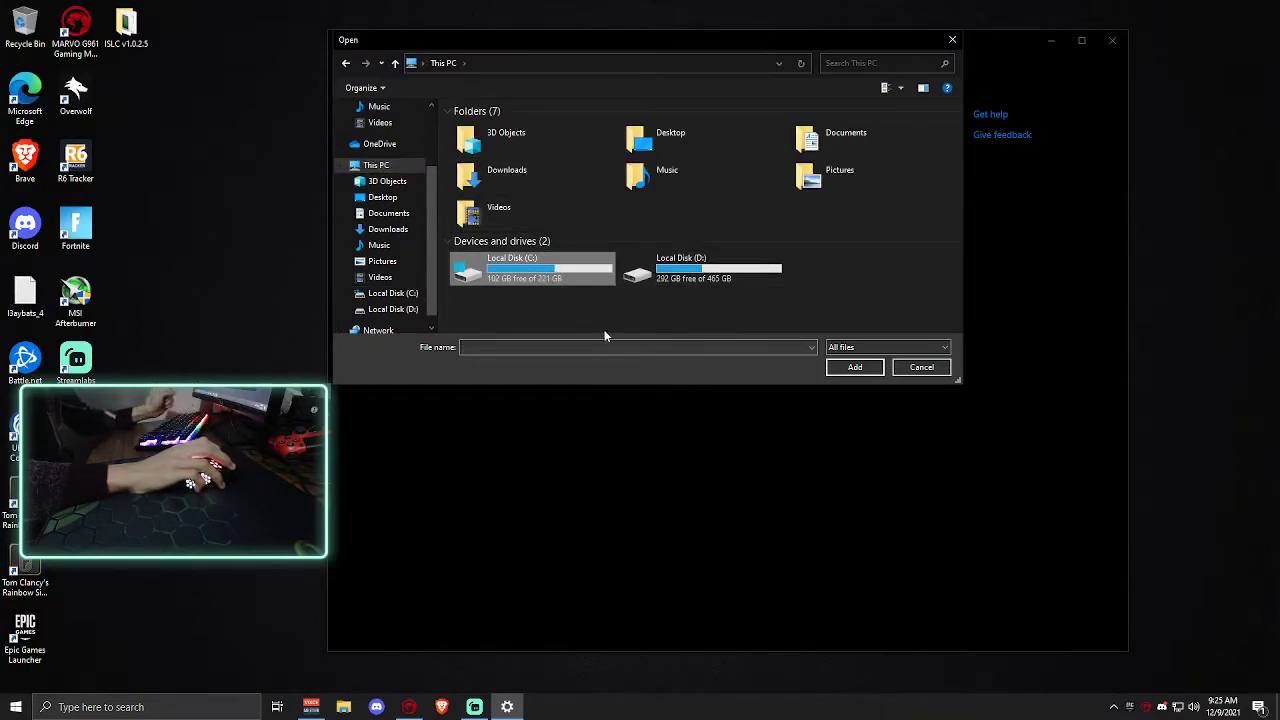
pyautogui.doubleClick(556, 276)
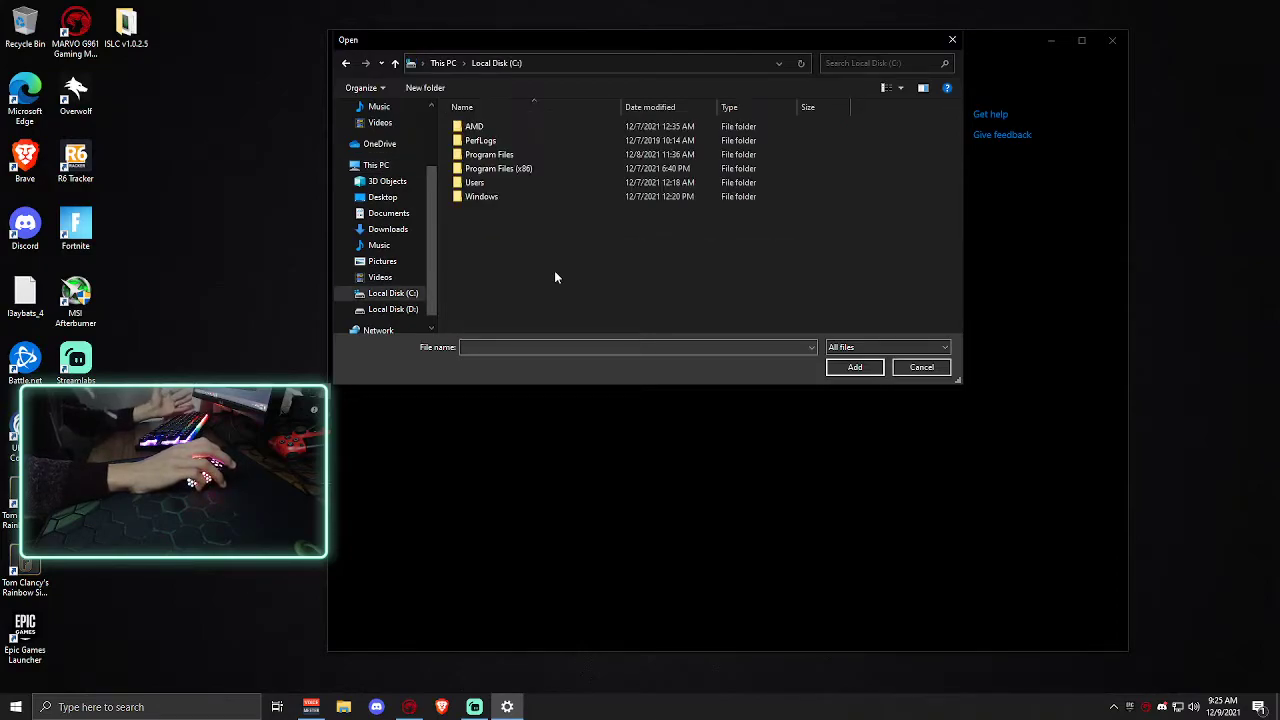
pyautogui.doubleClick(514, 155)
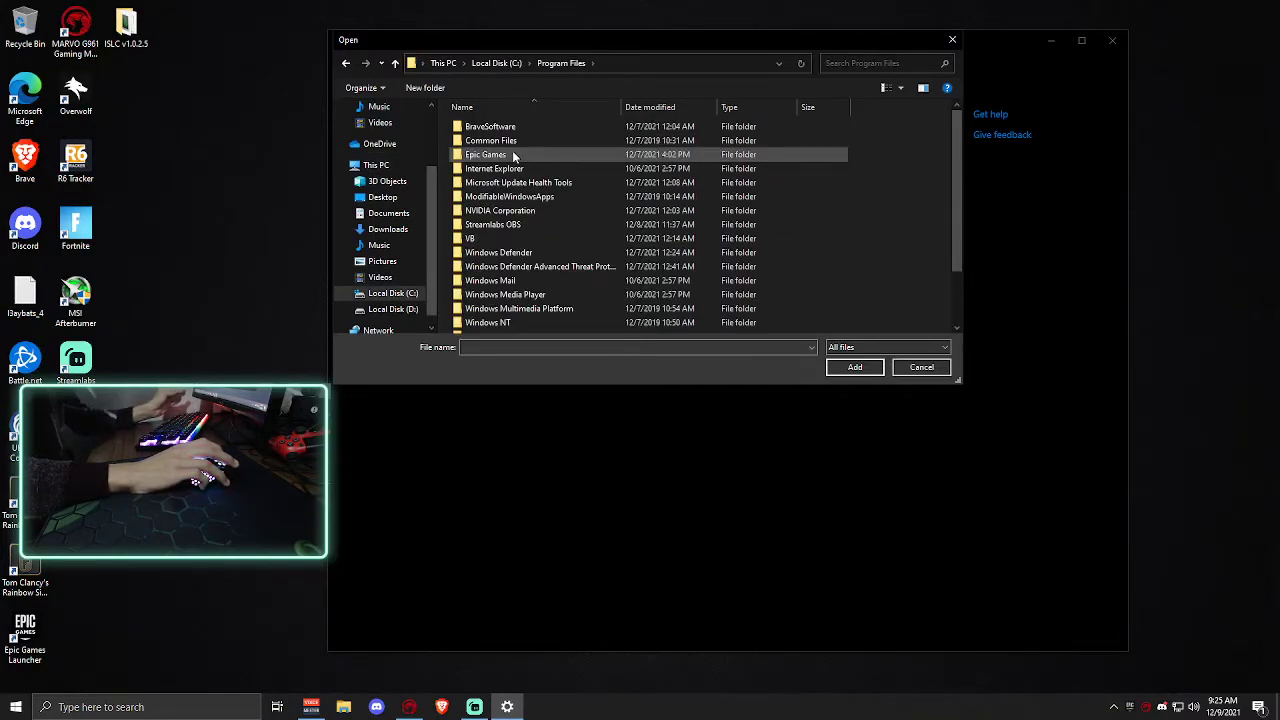
pyautogui.doubleClick(513, 155)
pyautogui.doubleClick(507, 128)
pyautogui.doubleClick(508, 169)
pyautogui.doubleClick(512, 126)
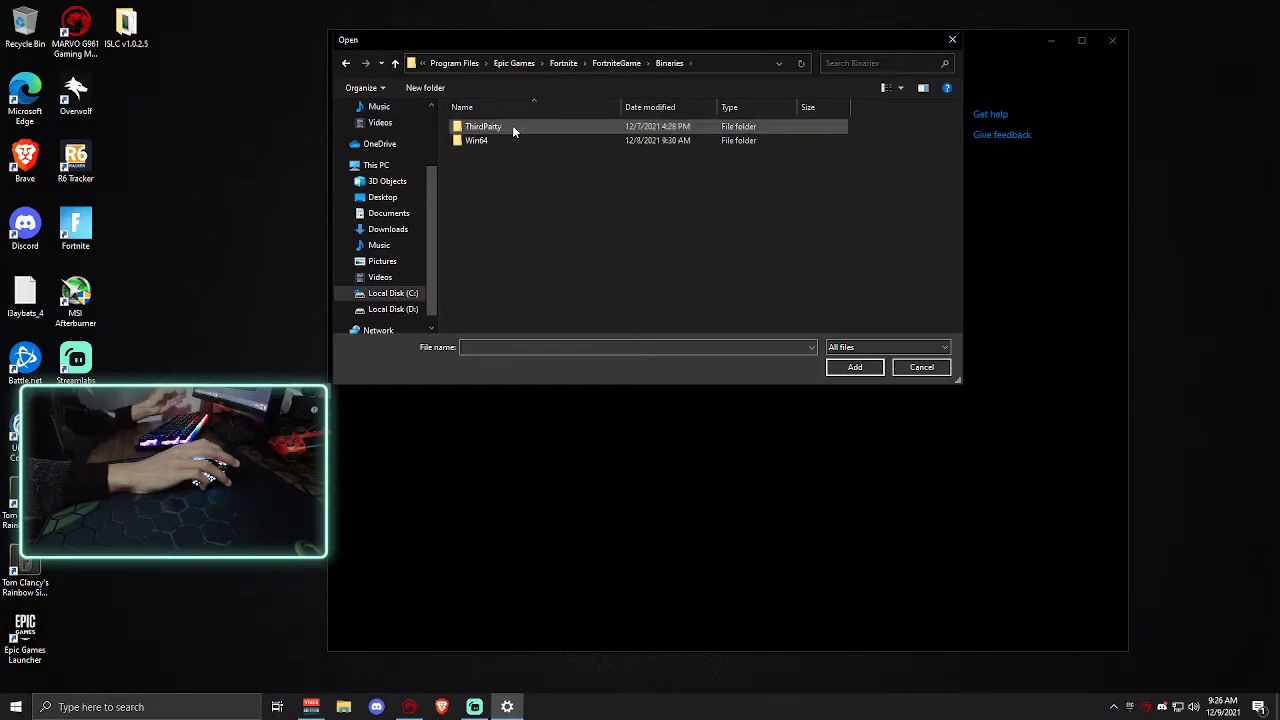
pyautogui.doubleClick(512, 144)
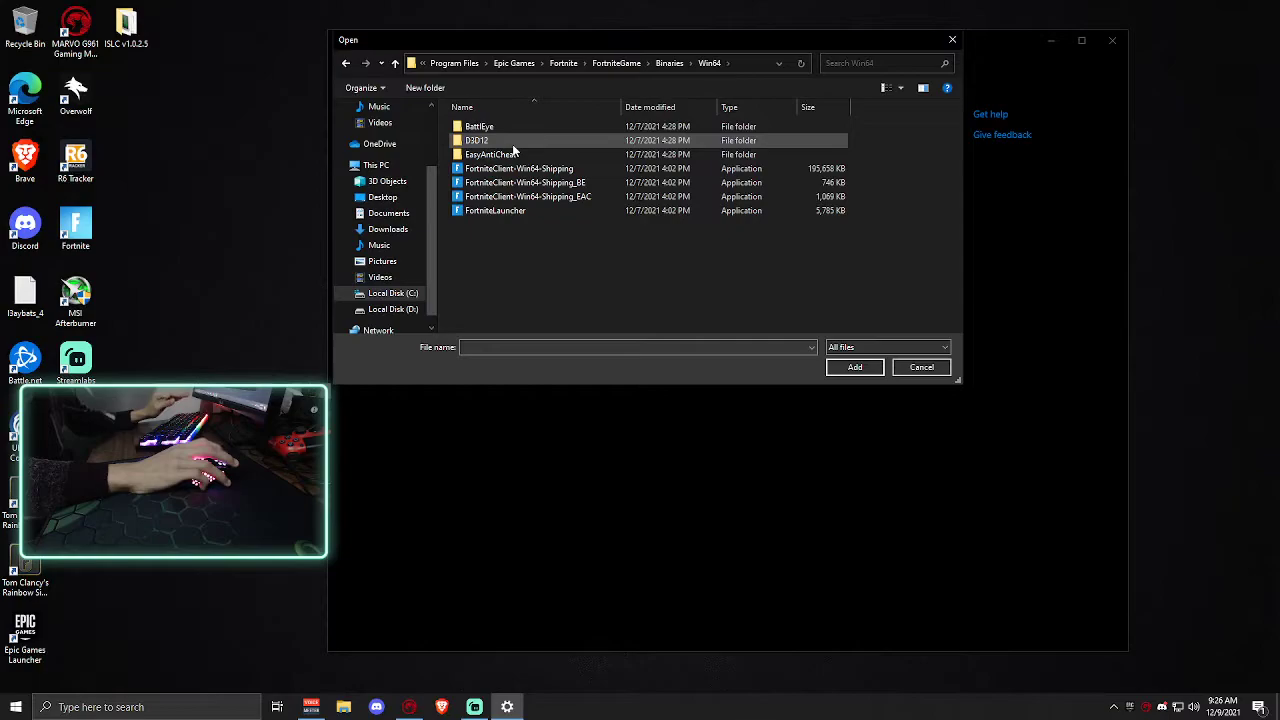
# Add FortniteClient-Win64-Shipping to the graphics performance list and save its preference as High performance
pyautogui.click(487, 172)
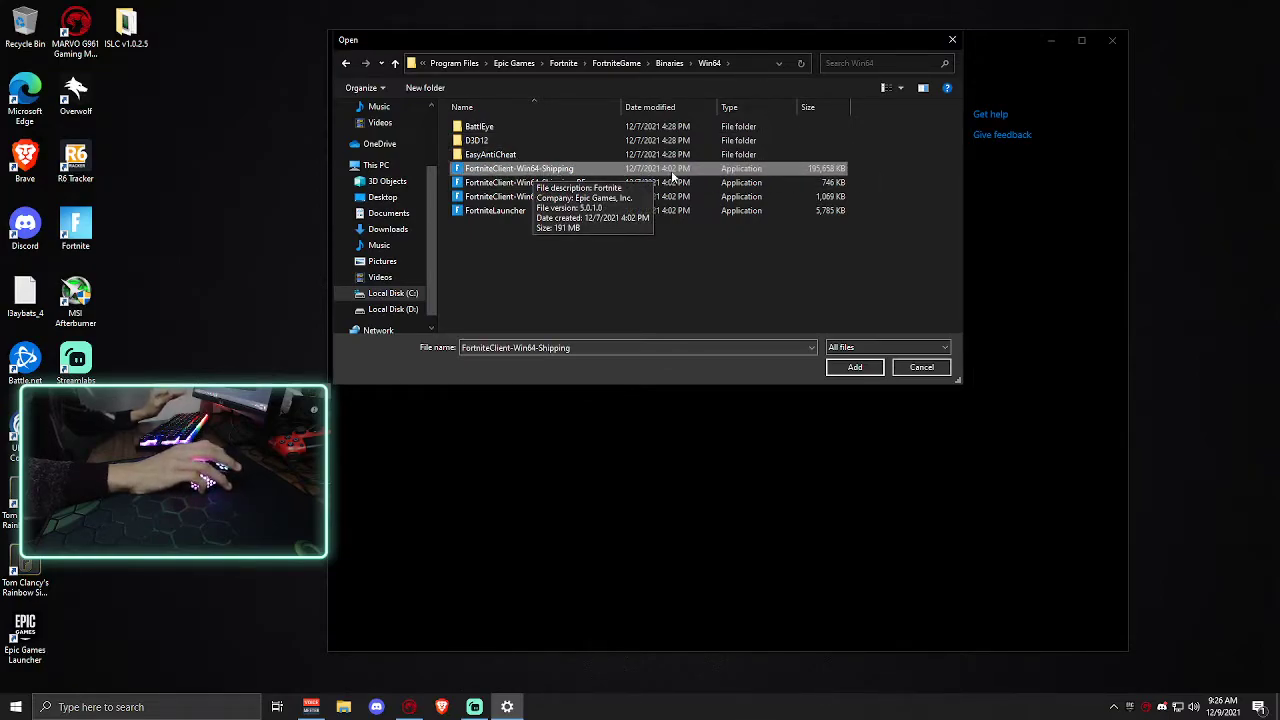
pyautogui.click(855, 367)
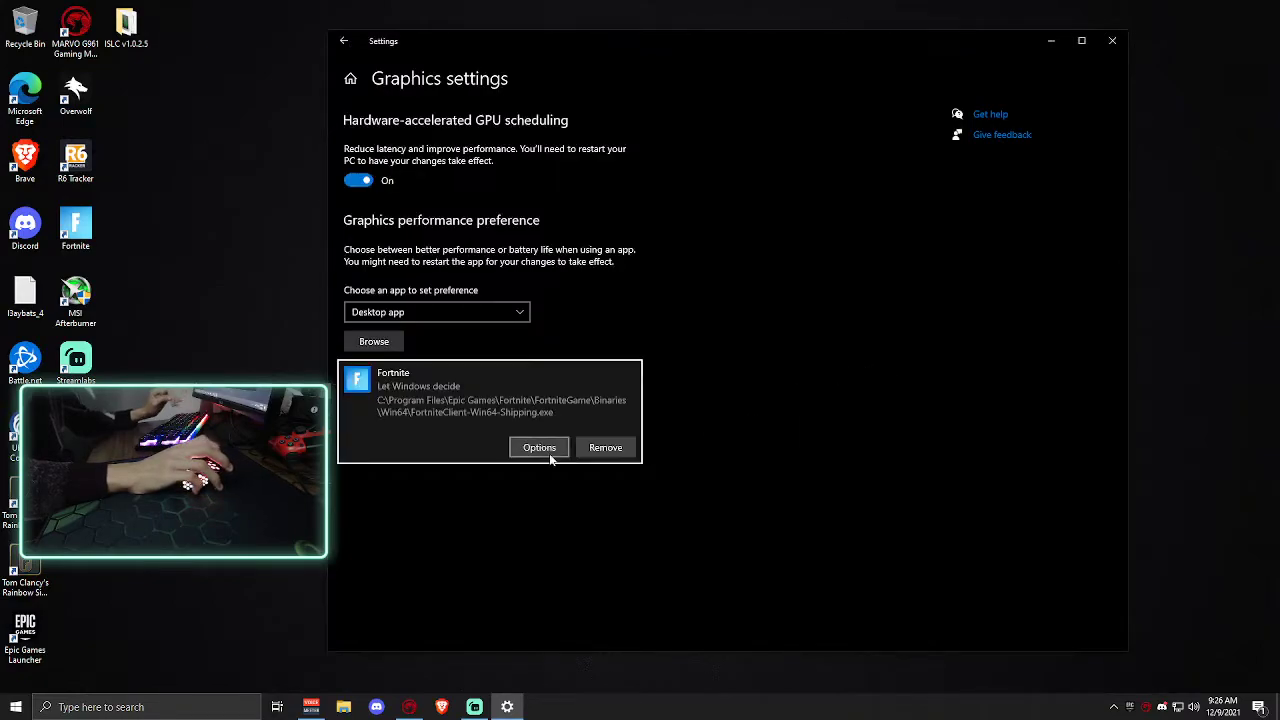
pyautogui.click(537, 448)
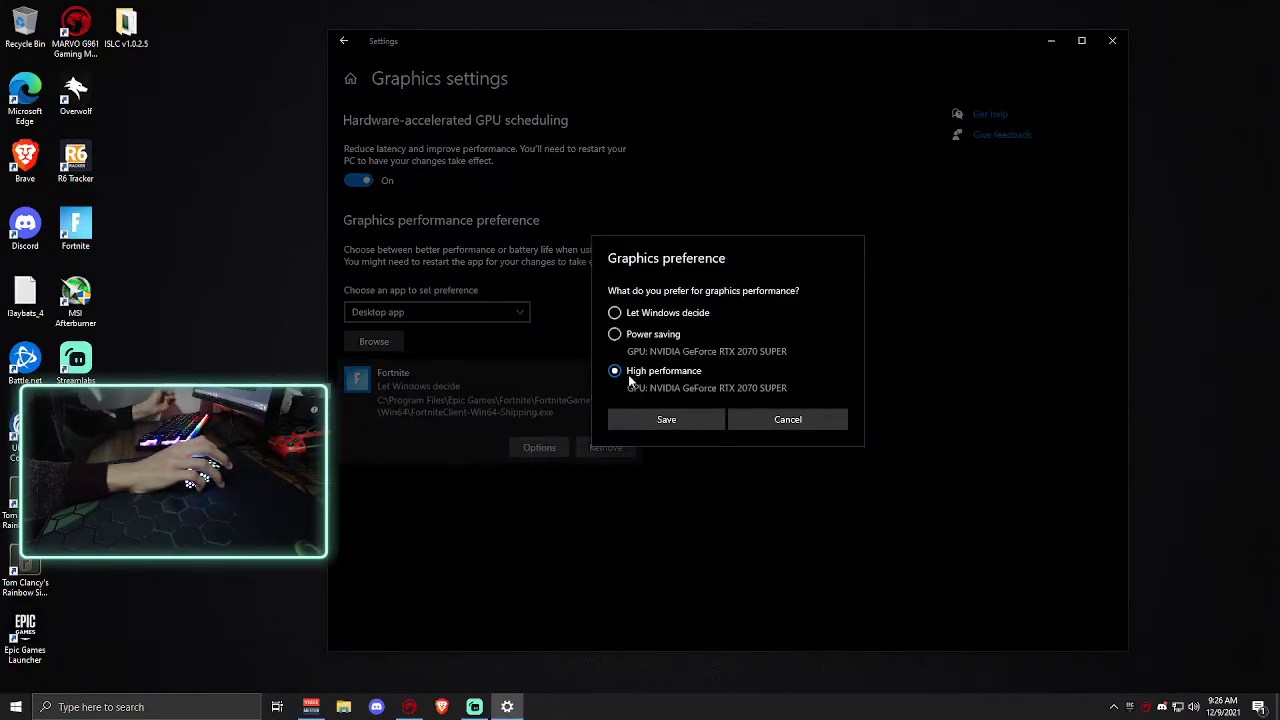
pyautogui.click(666, 419)
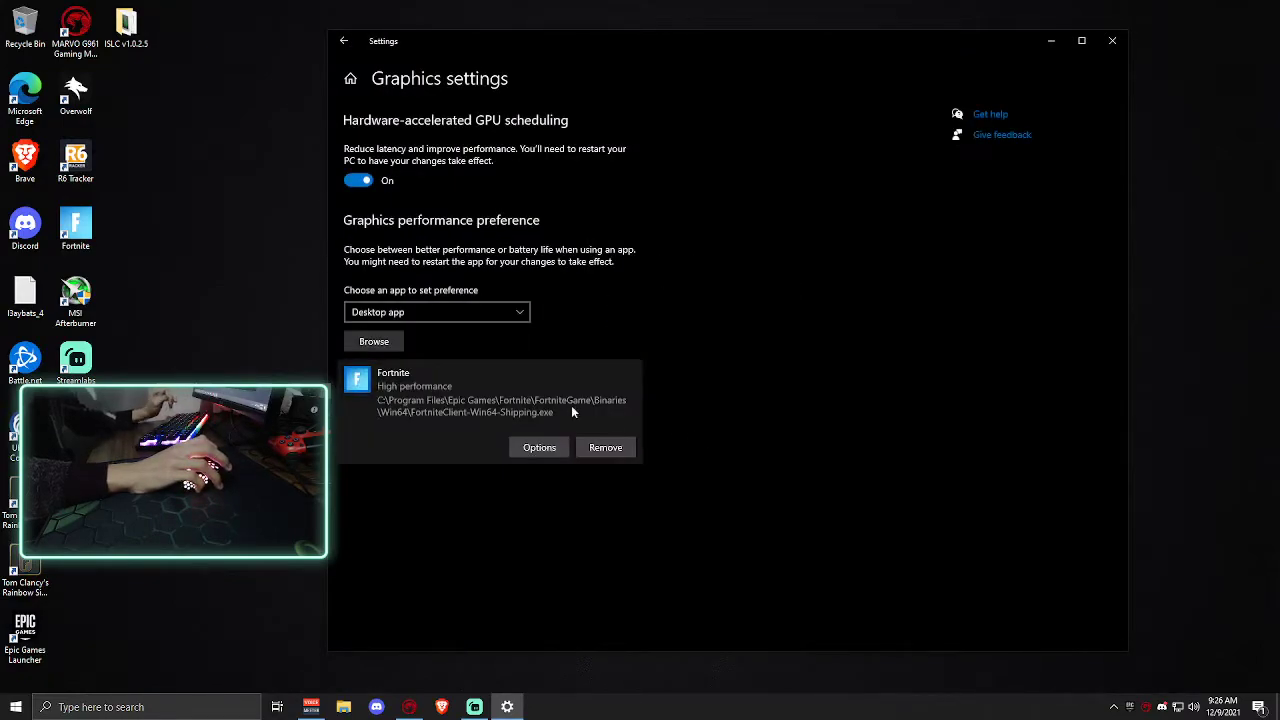
pyautogui.click(374, 342)
pyautogui.click(500, 210)
pyautogui.click(528, 196)
pyautogui.click(528, 182)
pyautogui.click(528, 168)
pyautogui.click(905, 367)
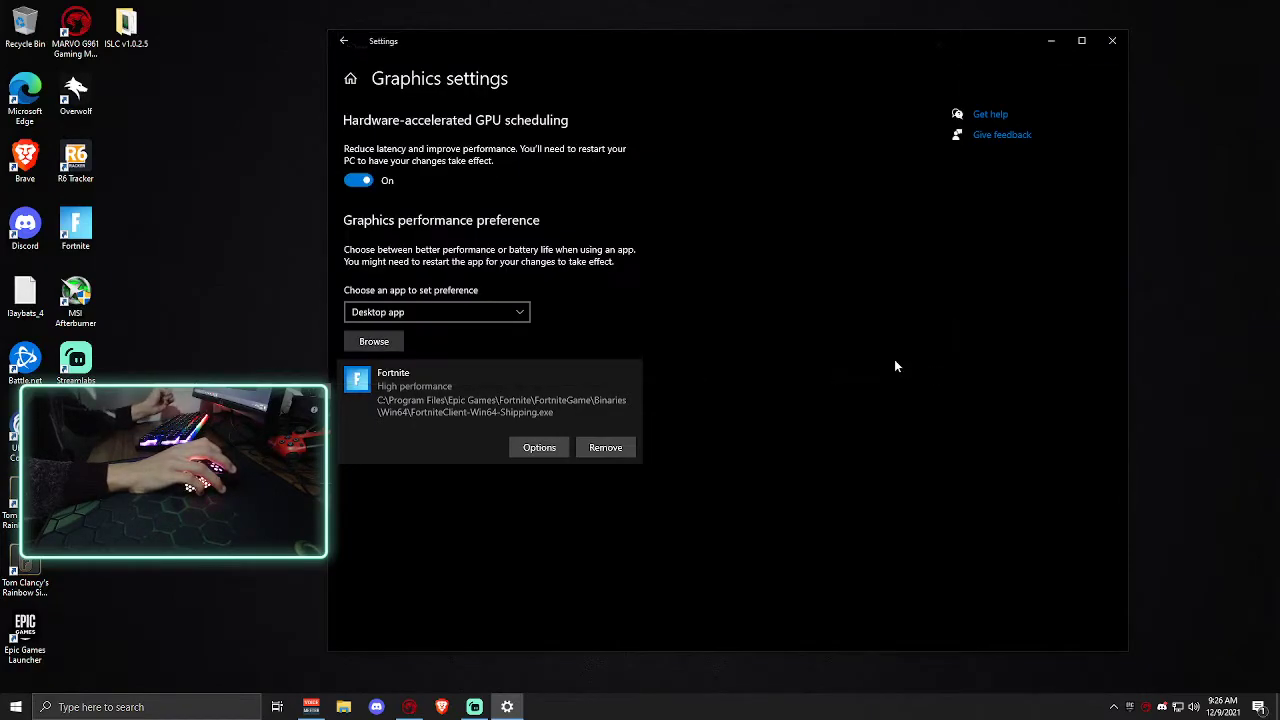
pyautogui.click(539, 447)
pyautogui.click(770, 424)
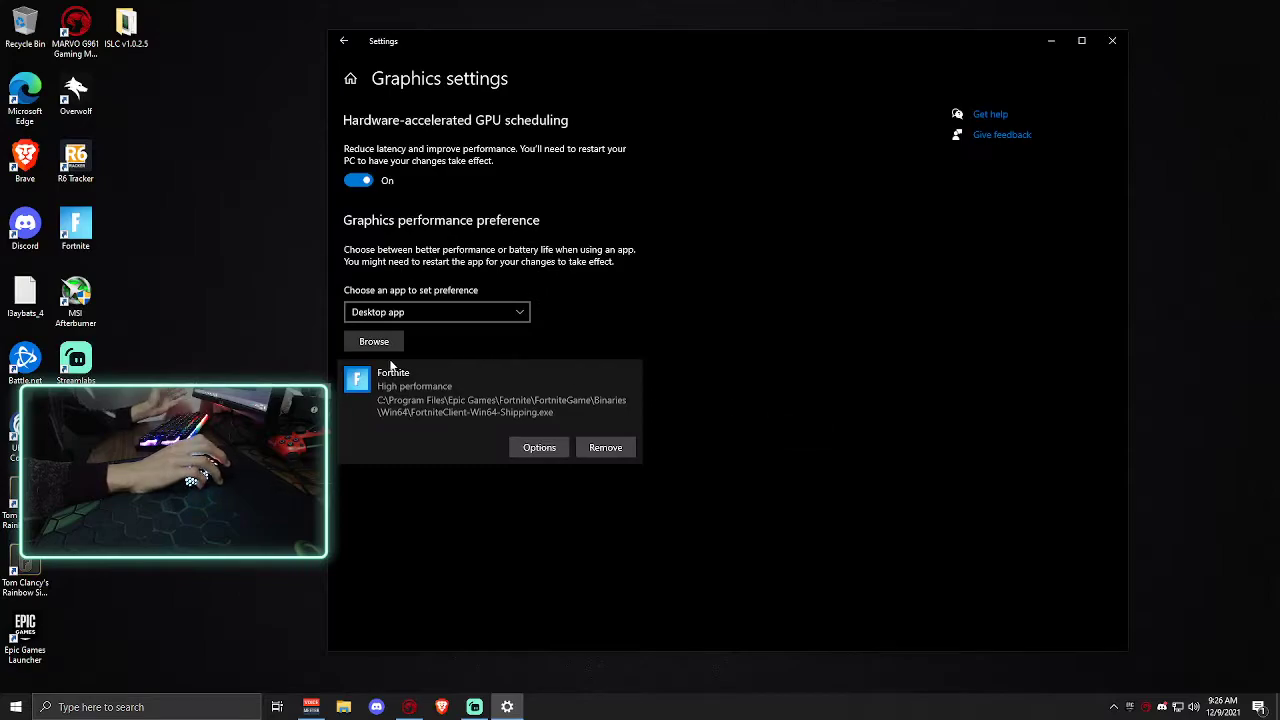
# Close the graphics settings and open the power plan selection in Power Options
pyautogui.click(1112, 40)
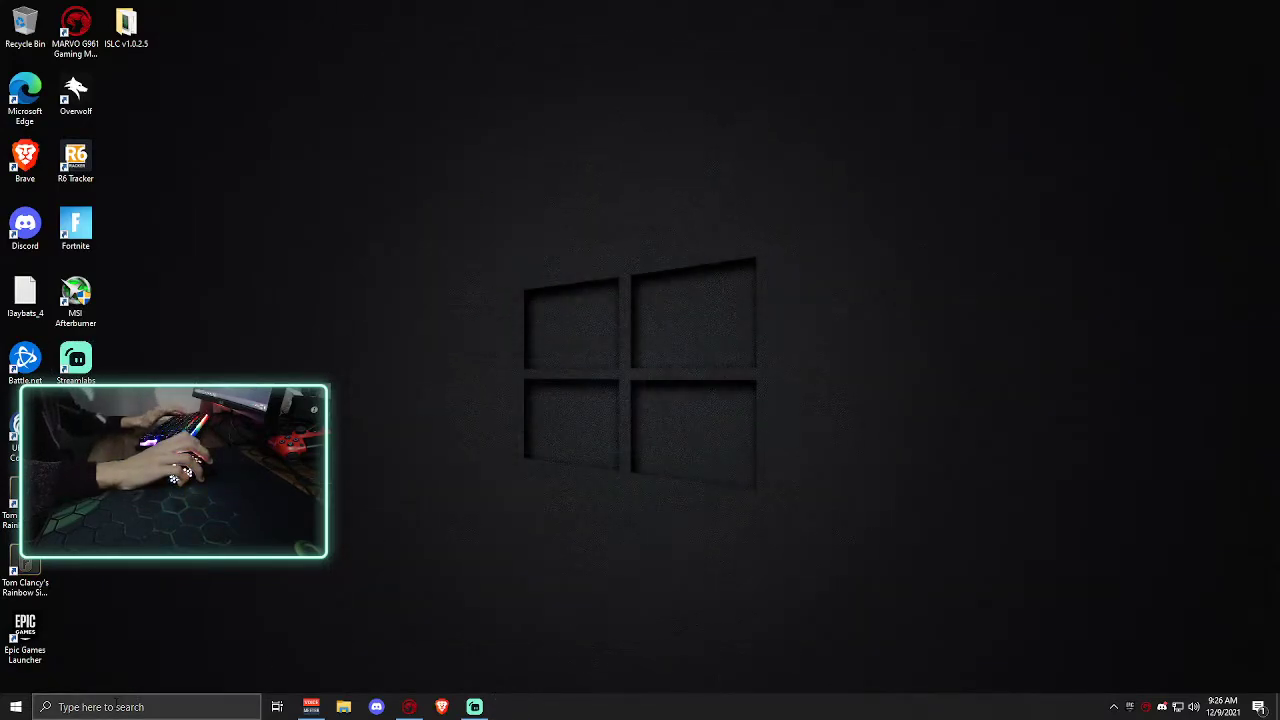
pyautogui.press('super')
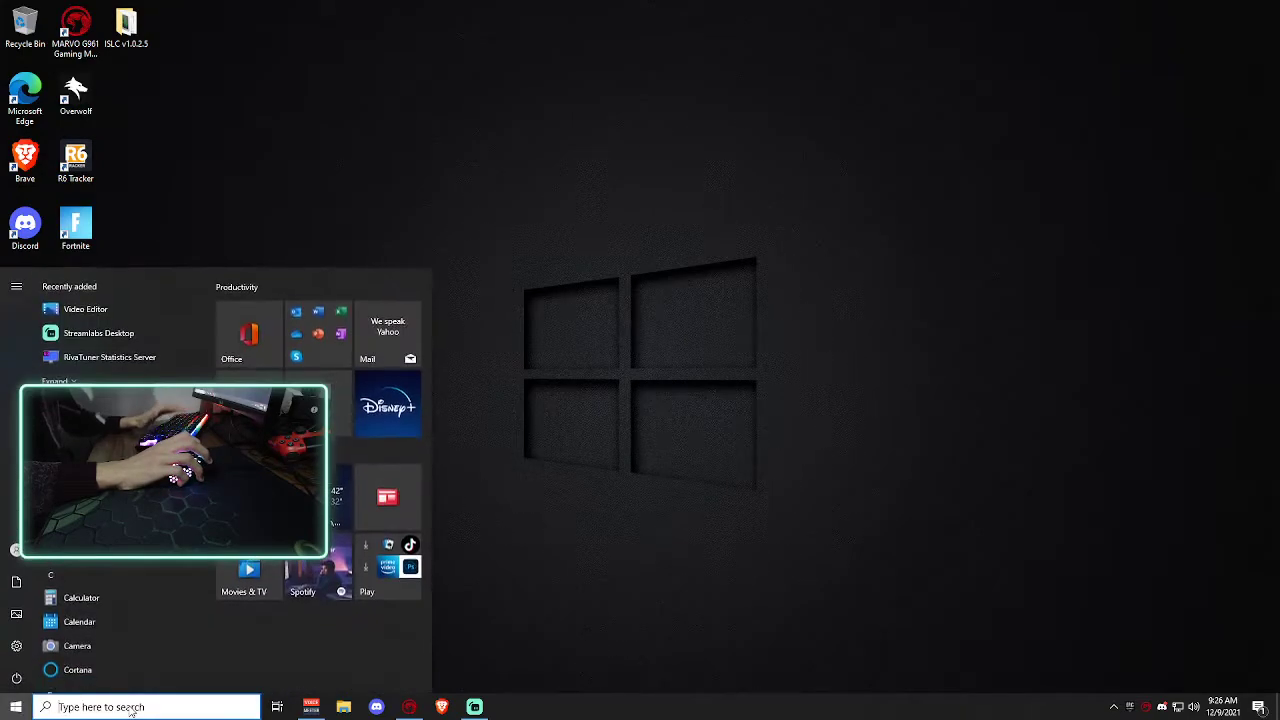
pyautogui.write('po')
pyautogui.click(129, 350)
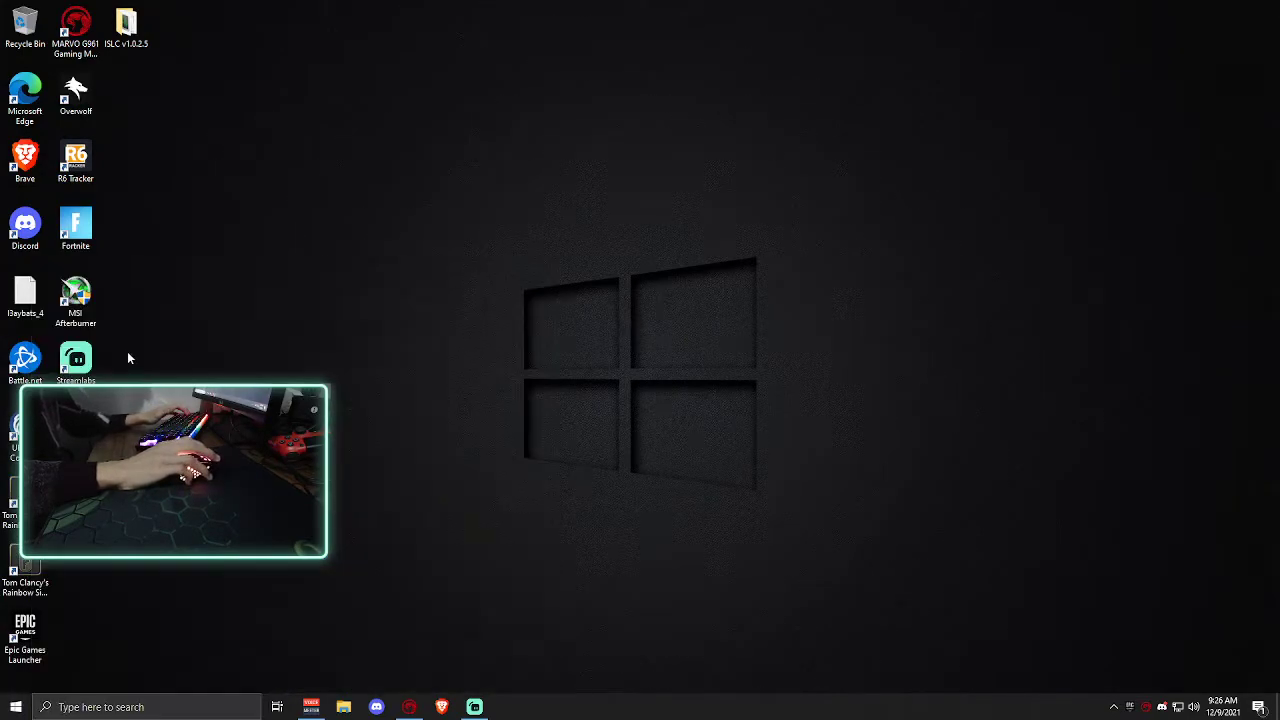
pyautogui.moveTo(468, 158); pyautogui.dragTo(532, 146)
pyautogui.click(572, 181)
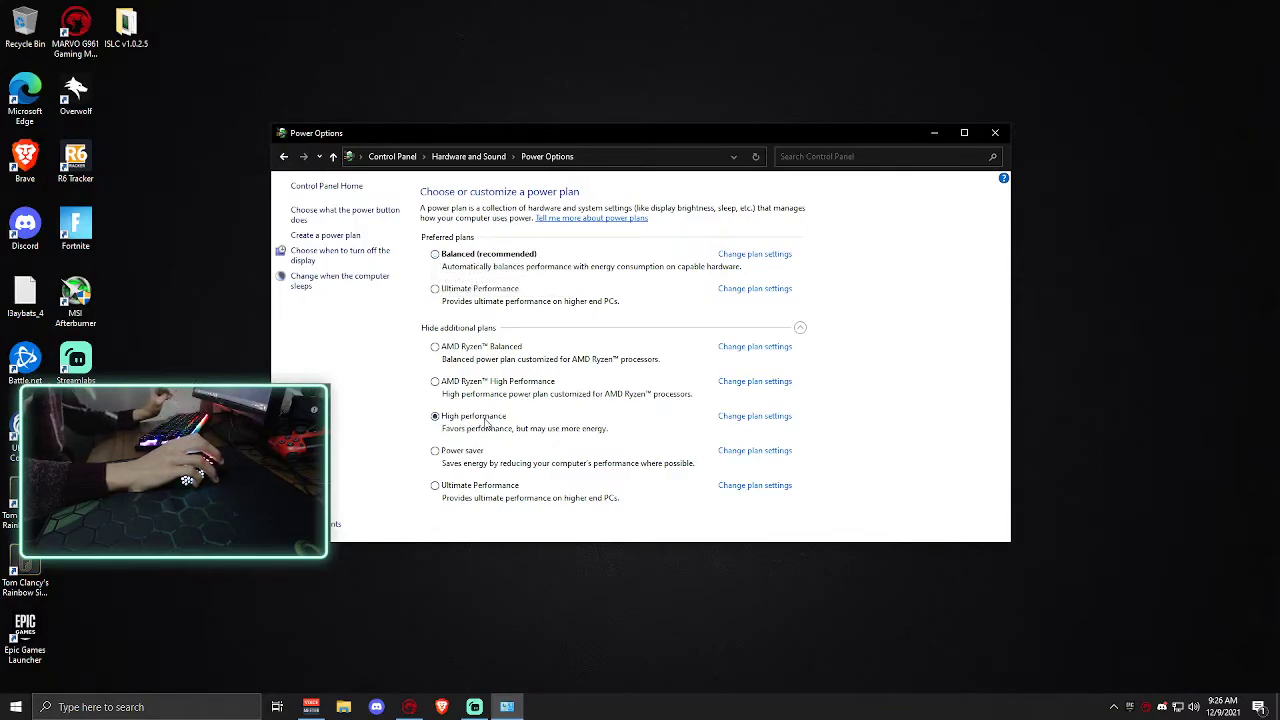
# Try the AMD Ryzen High Performance power plan, and finally select Ultimate Performance under the preferred plans
pyautogui.click(470, 389)
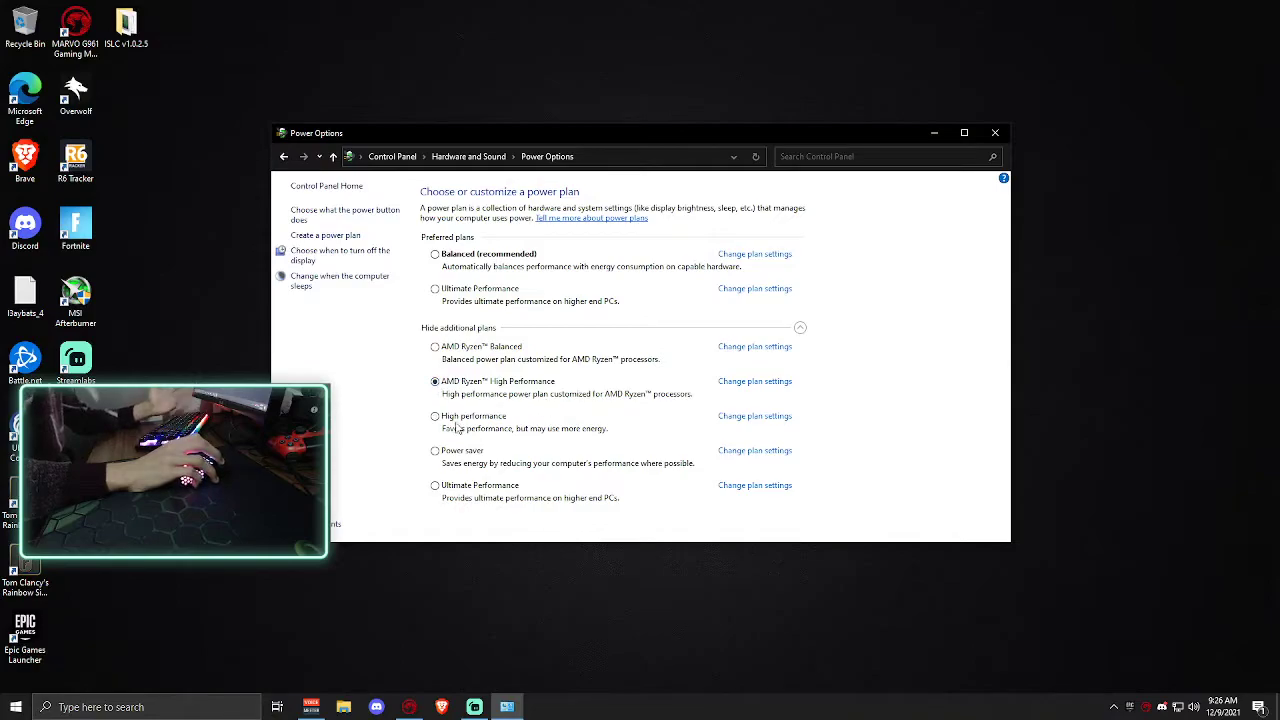
pyautogui.click(466, 294)
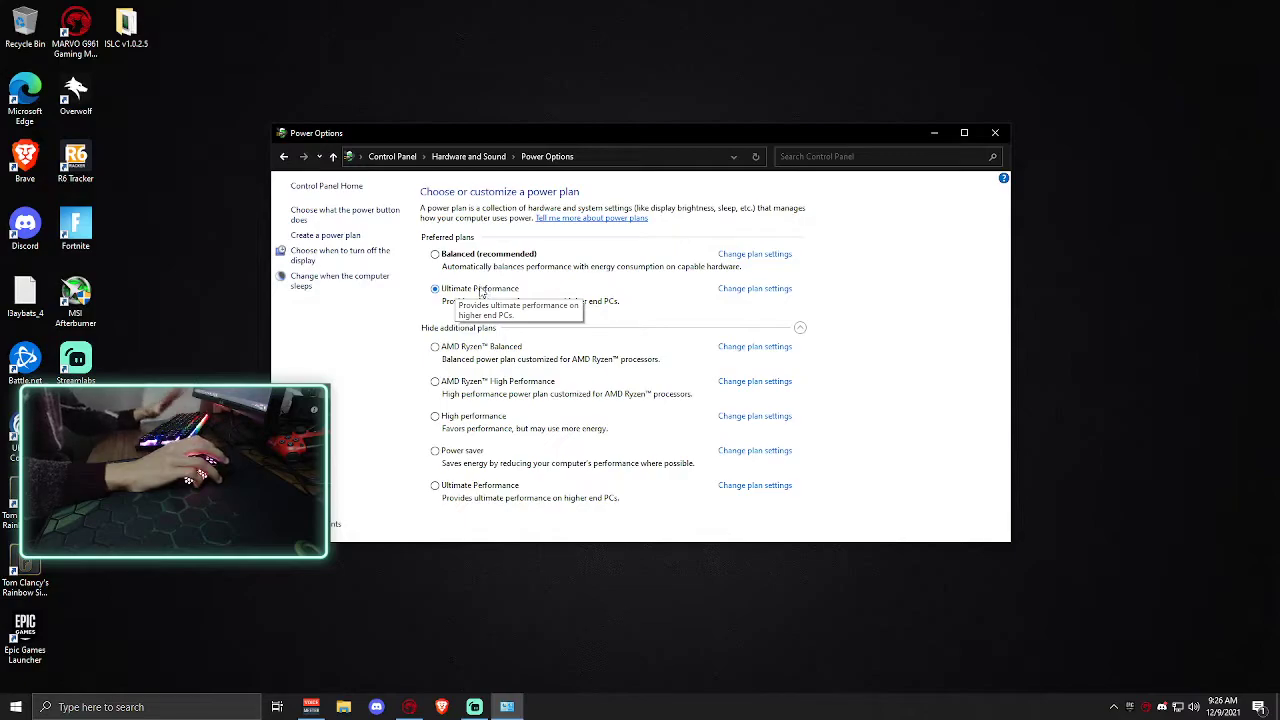
# Switch to the Brave browser and search the web for "ultimate performance power comand"
pyautogui.hotkey('alt', 'Tab')
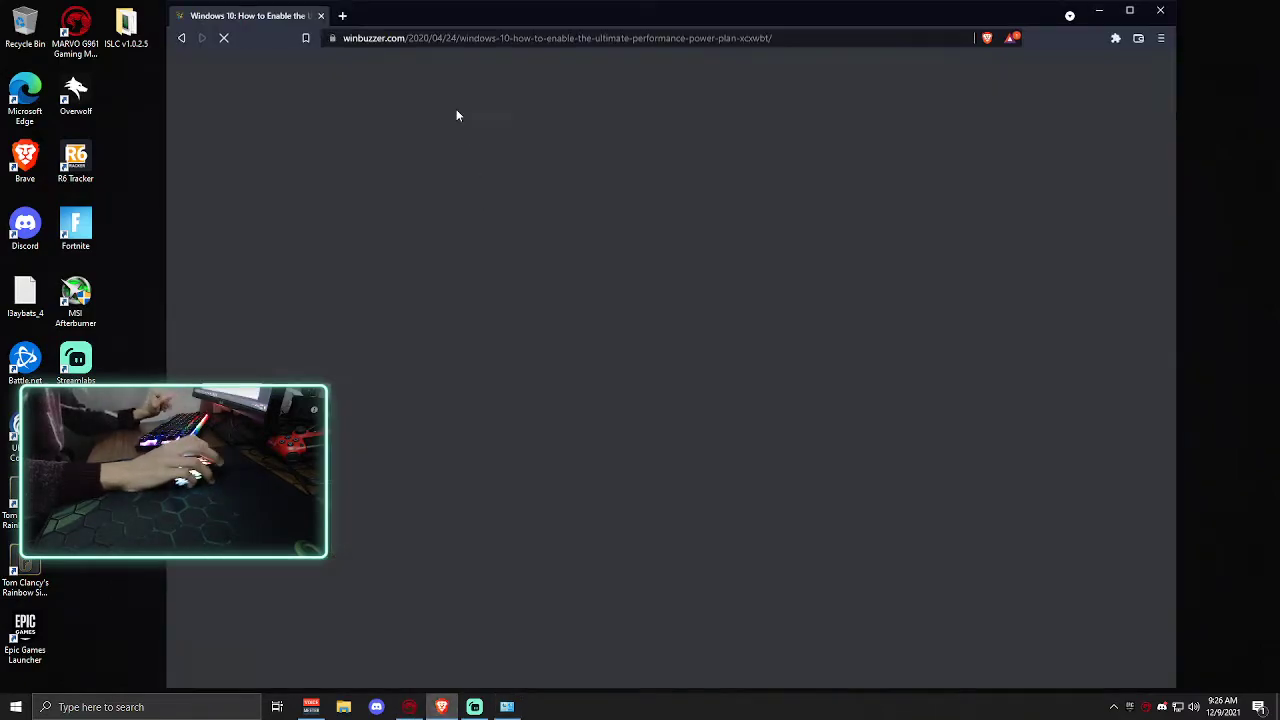
pyautogui.click(468, 39)
pyautogui.write('ul')
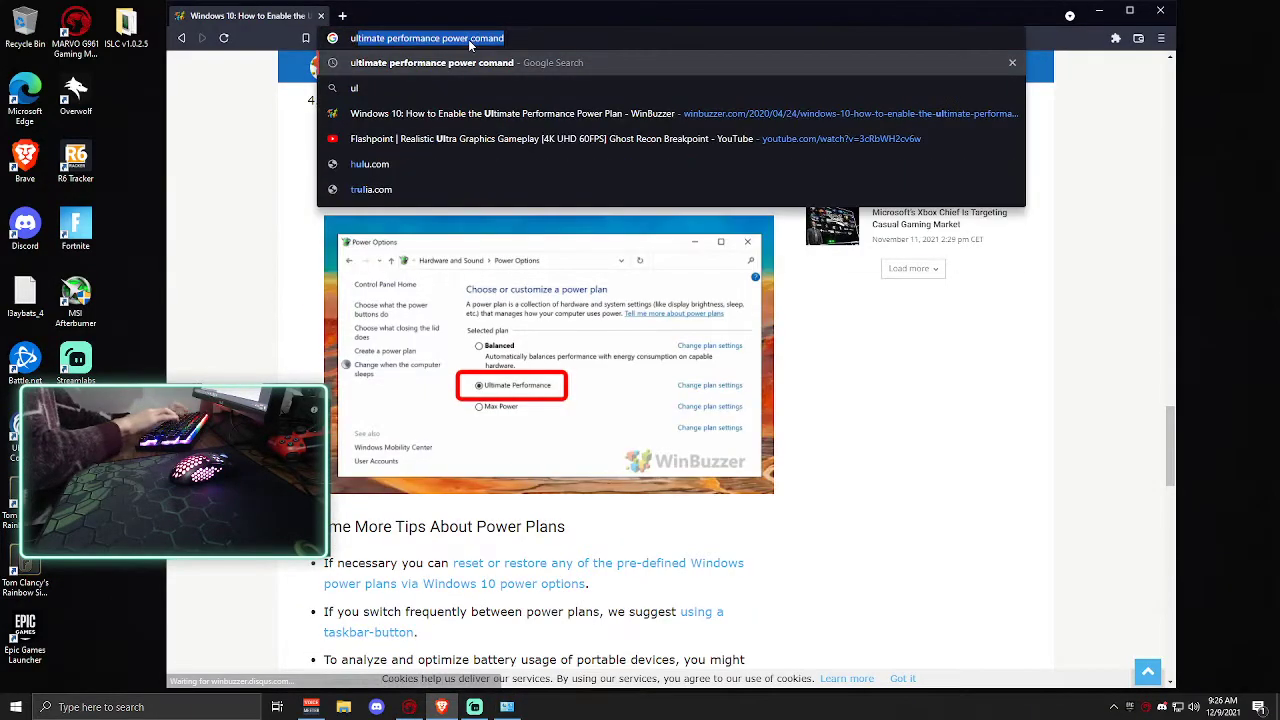
pyautogui.press('Return')
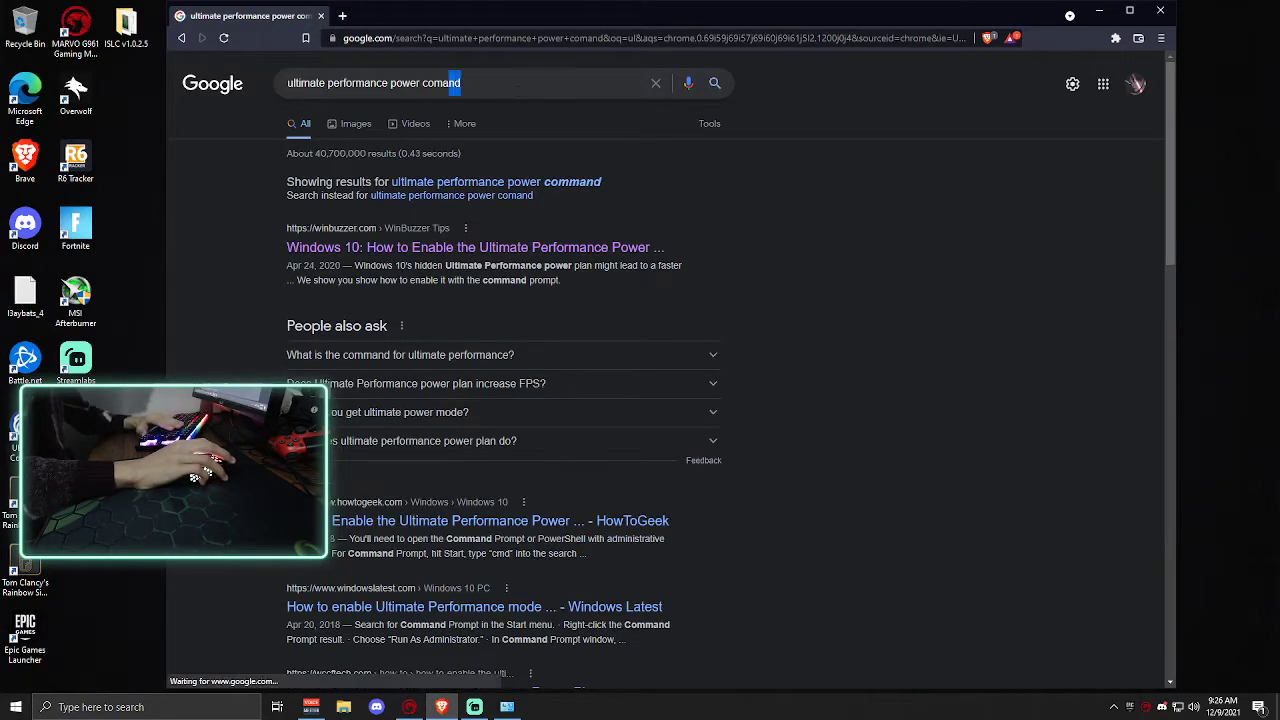
pyautogui.click(475, 88)
pyautogui.moveTo(503, 87); pyautogui.dragTo(287, 84)
pyautogui.click(780, 138)
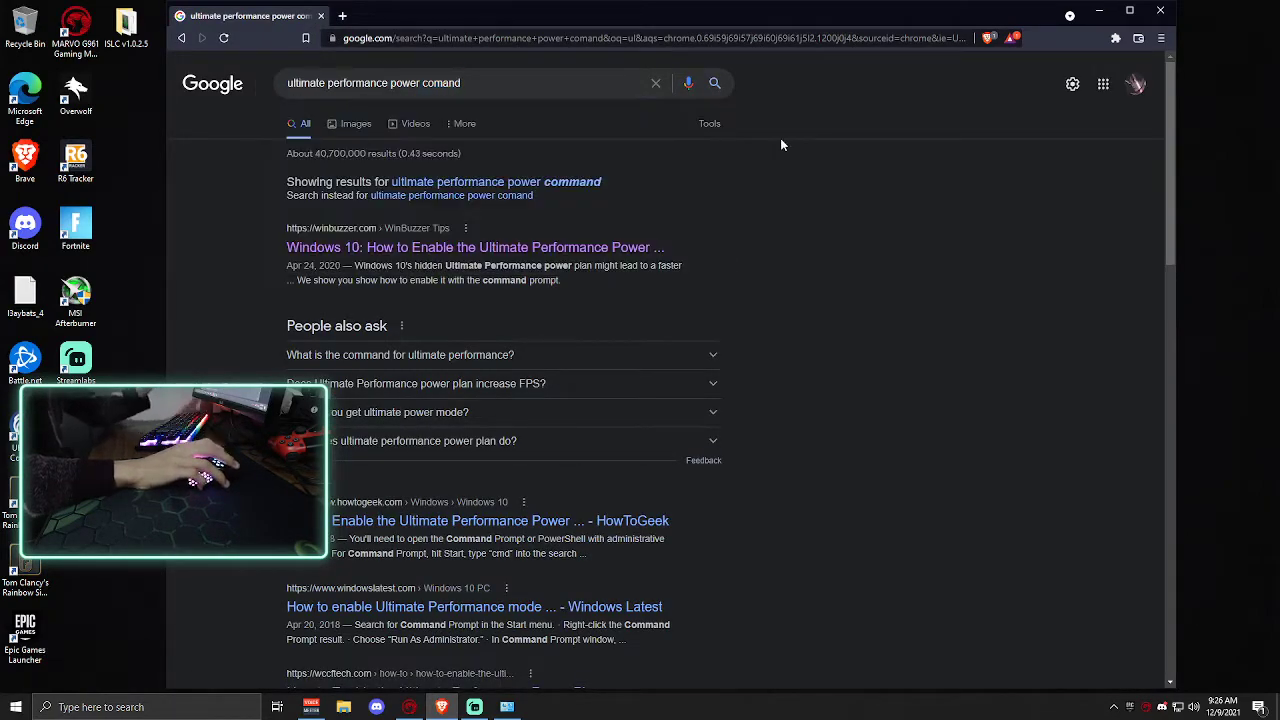
# Open the WinBuzzer article on enabling Ultimate Performance and copy its powercfg -duplicatescheme command
pyautogui.click(362, 250)
pyautogui.scroll(-10, 357, 346)
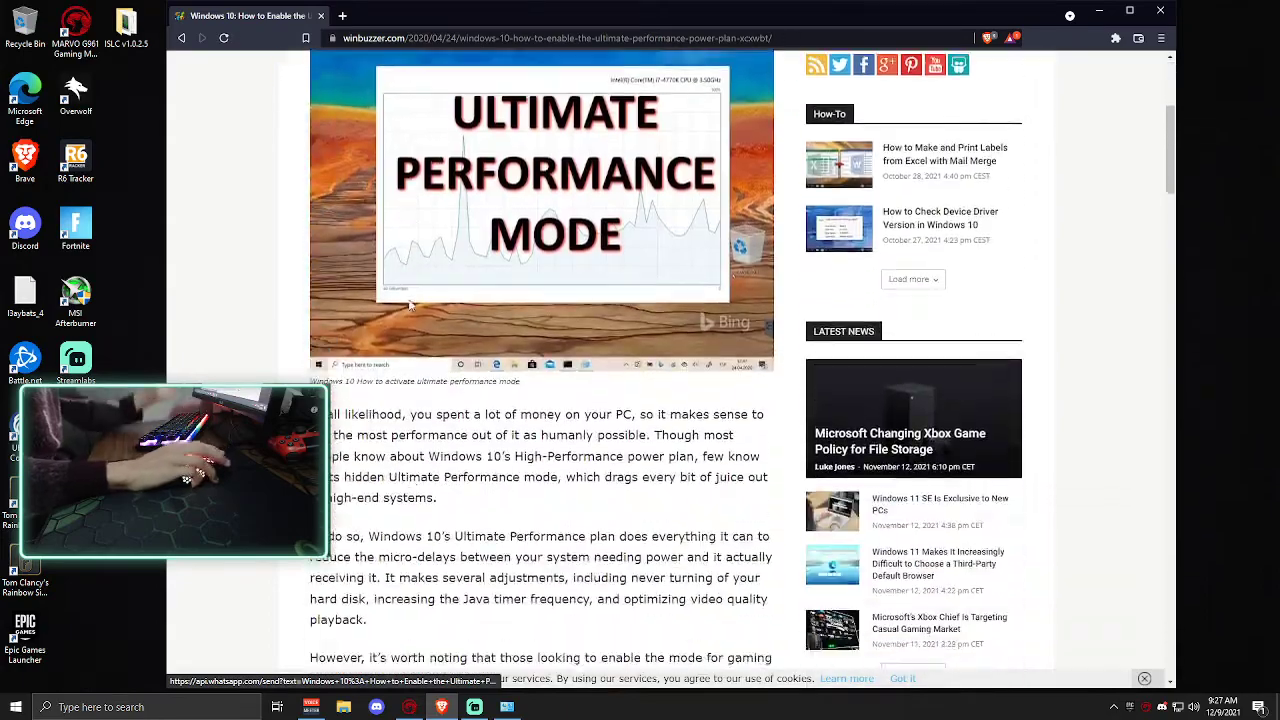
pyautogui.scroll(-2, 357, 346)
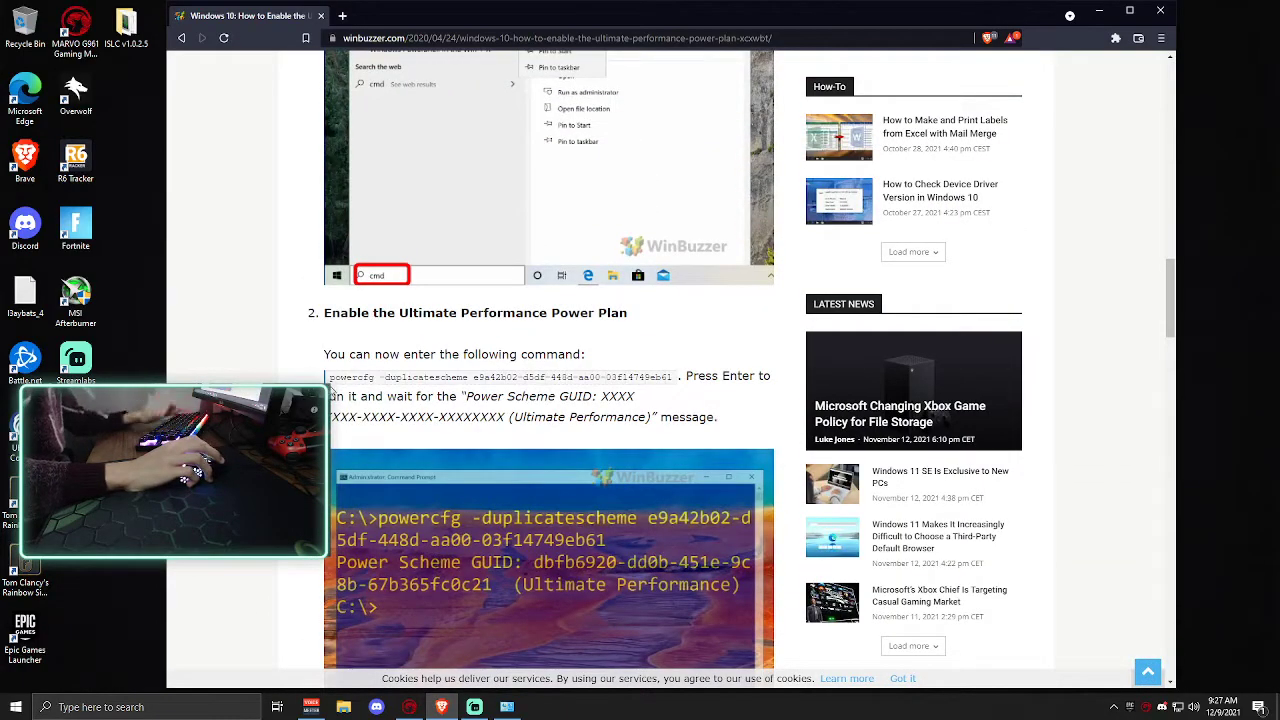
pyautogui.moveTo(329, 378); pyautogui.dragTo(676, 381)
pyautogui.rightClick(606, 378)
pyautogui.click(640, 387)
pyautogui.rightClick(549, 371)
pyautogui.click(568, 389)
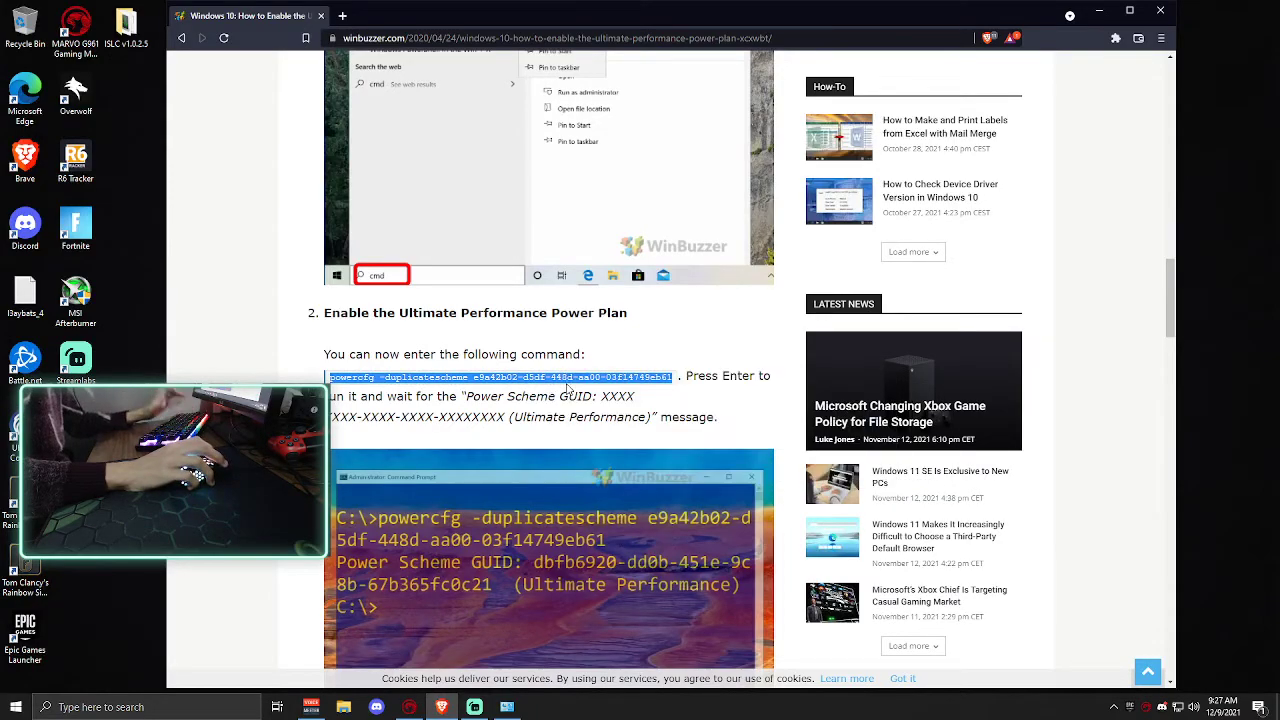
# Close the browser and run powercfg -duplicatescheme e9a42b02-d5df-448d-aa00-03f14749eb61 in a Command Prompt opened as administrator
pyautogui.click(1160, 12)
pyautogui.click(128, 704)
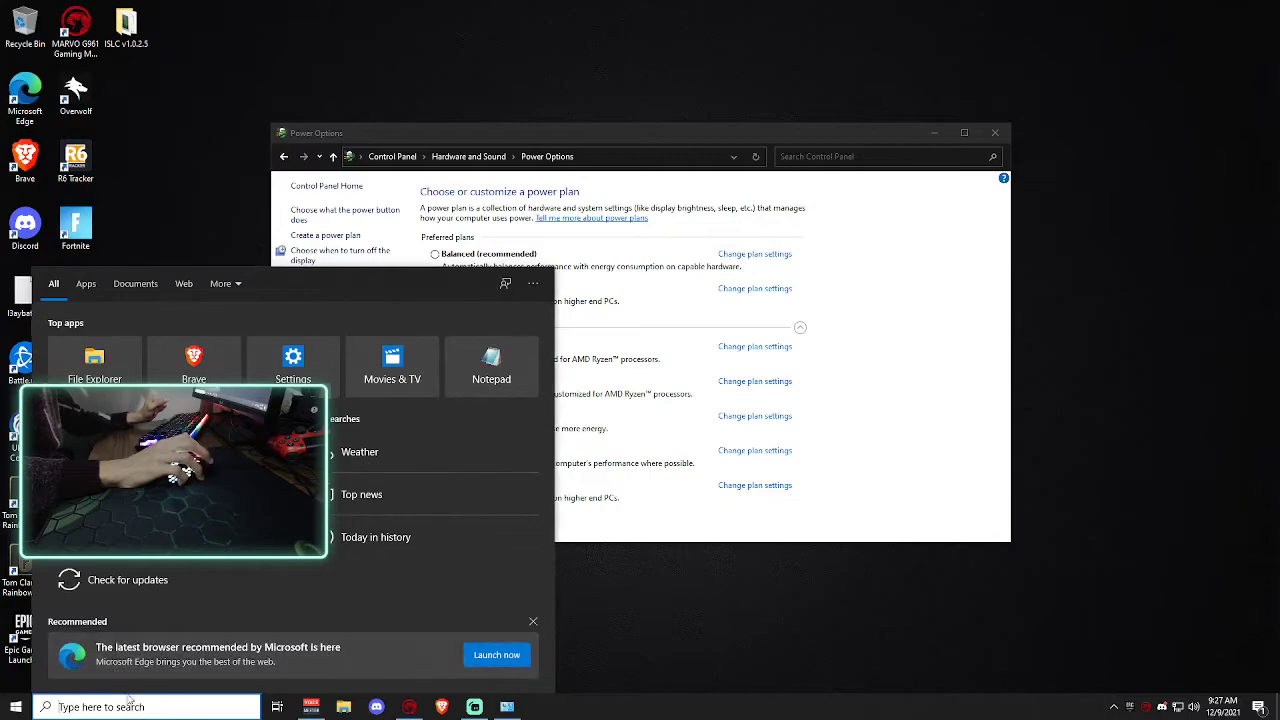
pyautogui.write('cm')
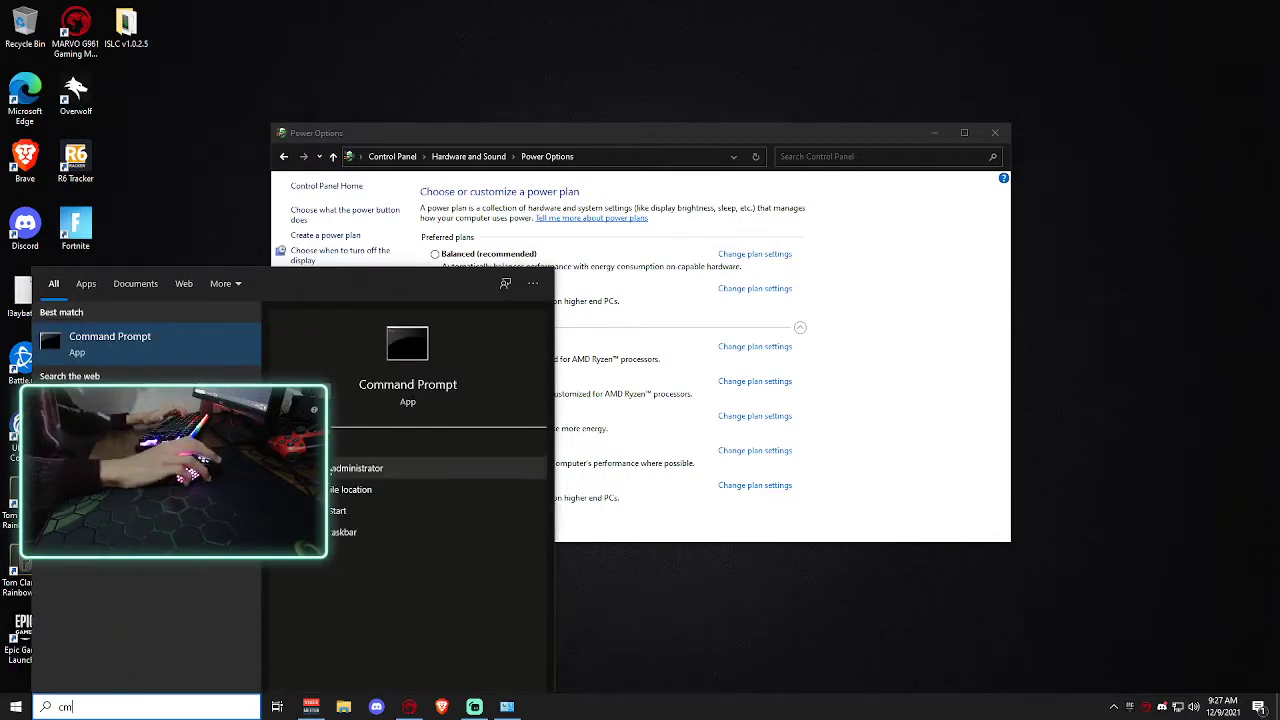
pyautogui.click(374, 471)
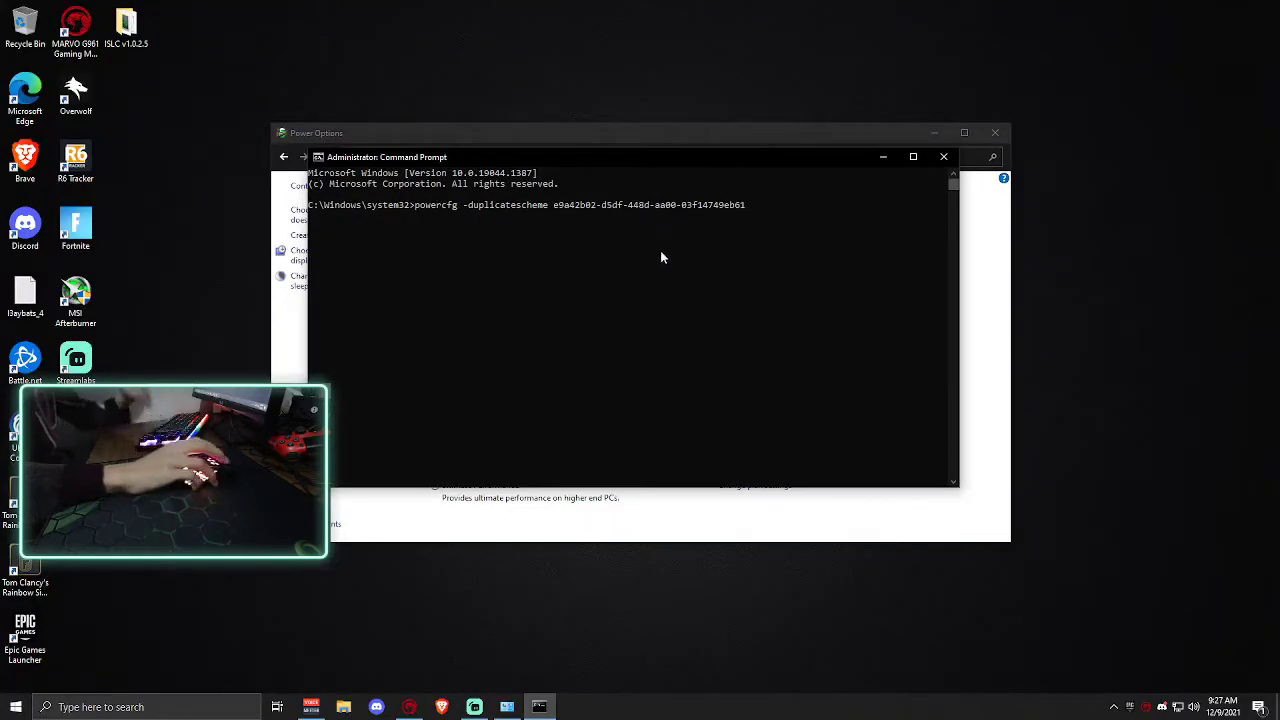
pyautogui.press('Return')
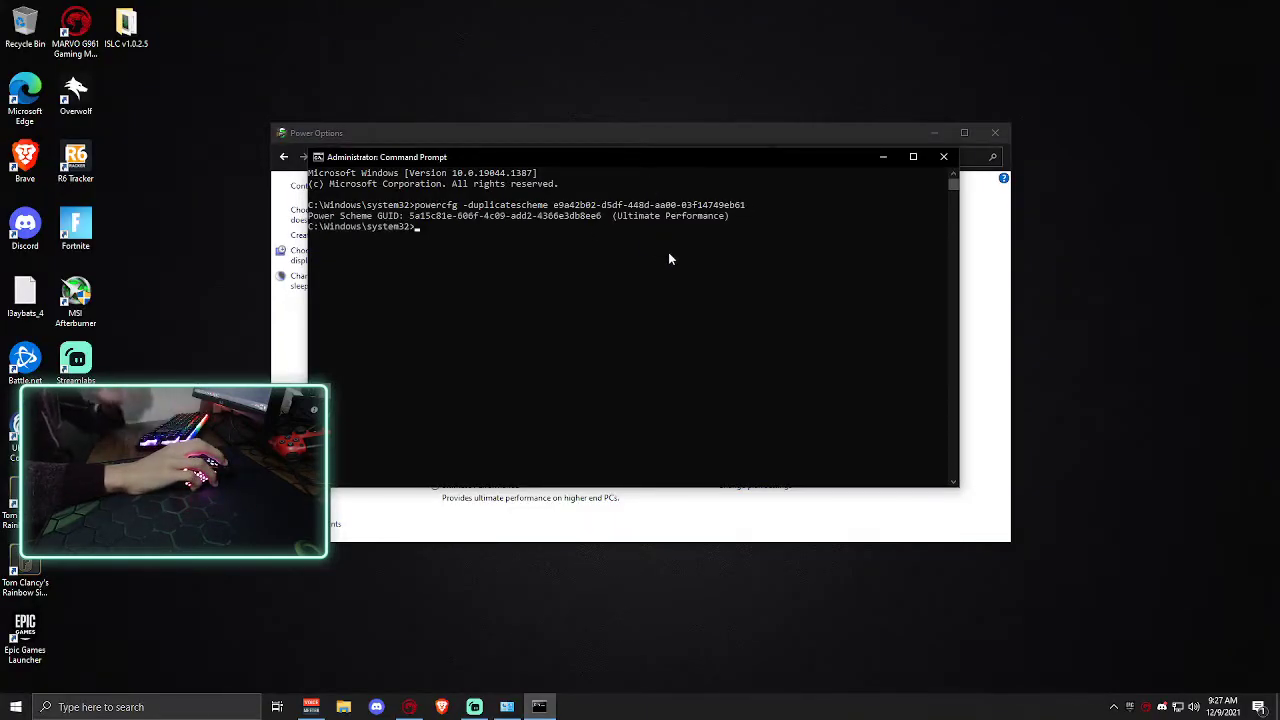
pyautogui.click(944, 157)
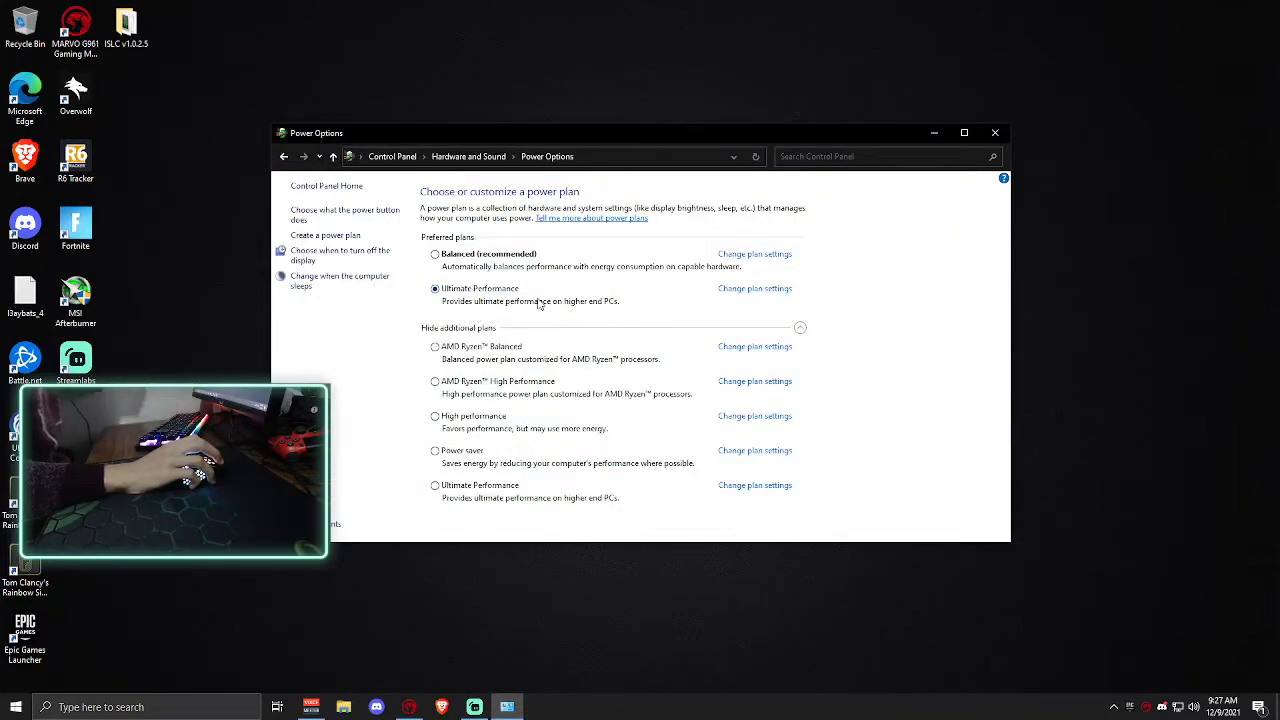
# Leave Power Options and open the NVIDIA Control Panel, checking the image settings preview page before showing Manage 3D Settings
pyautogui.click(994, 133)
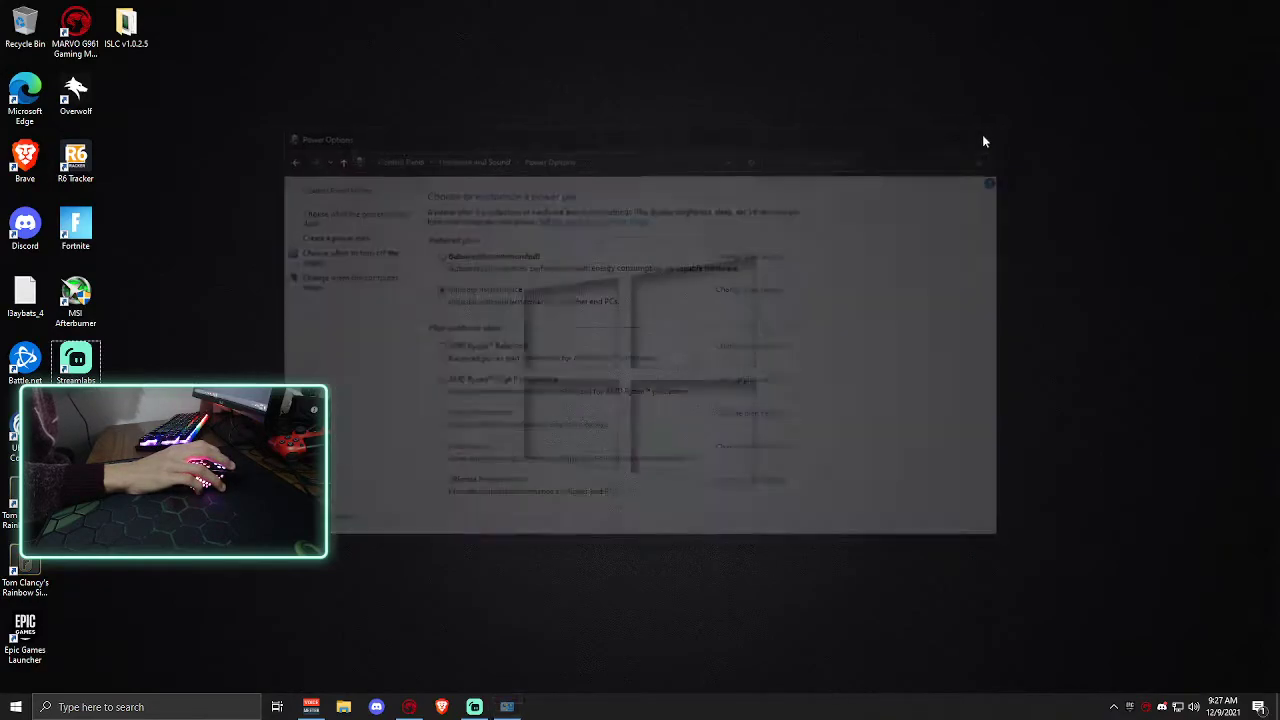
pyautogui.rightClick(616, 270)
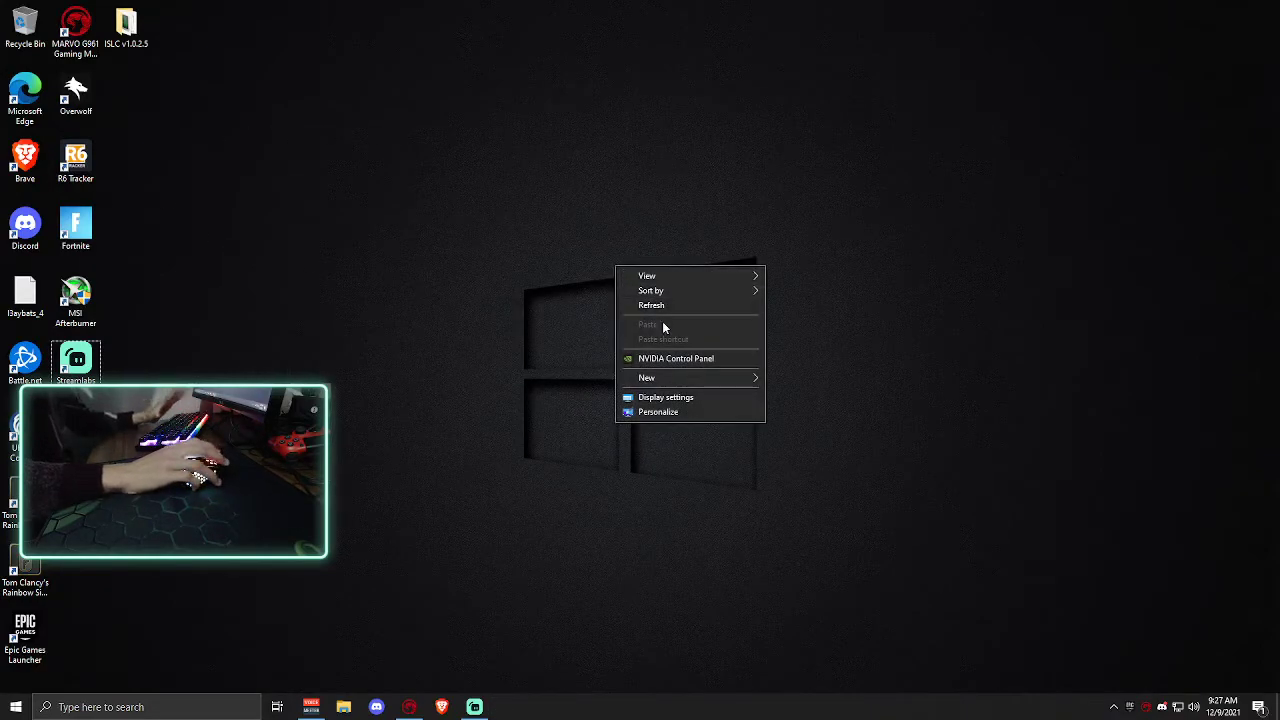
pyautogui.click(652, 360)
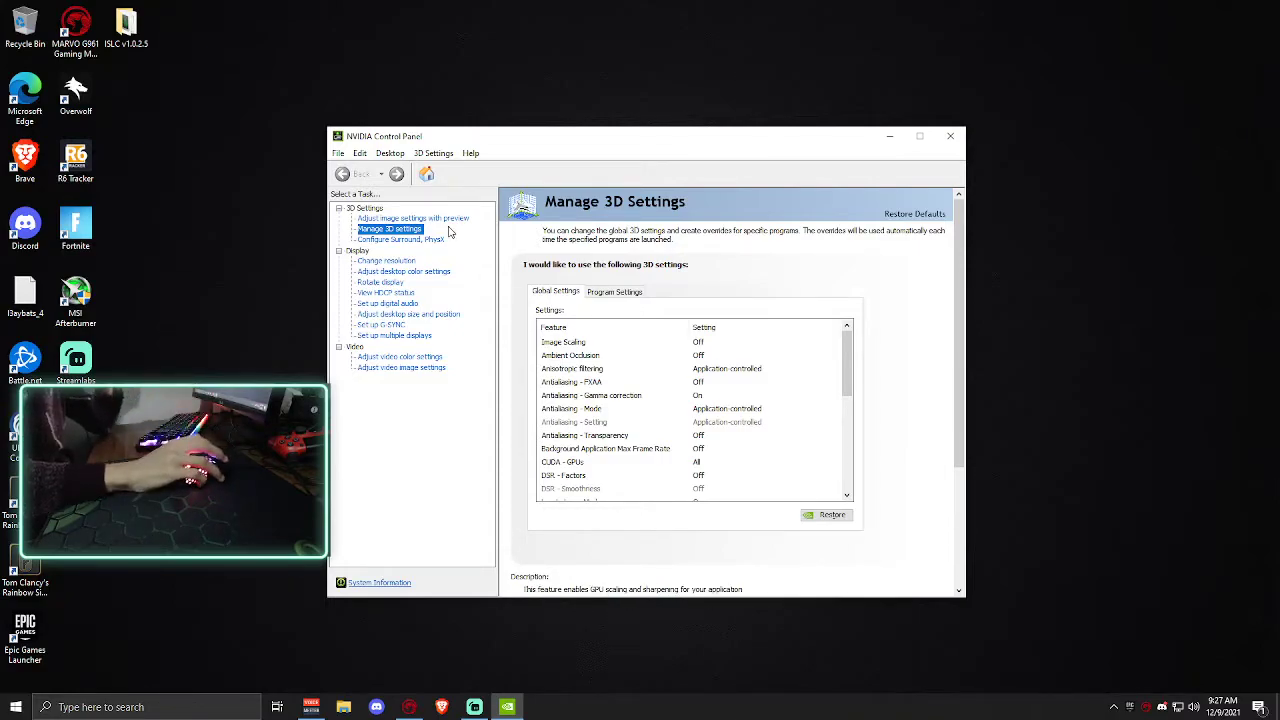
pyautogui.click(410, 220)
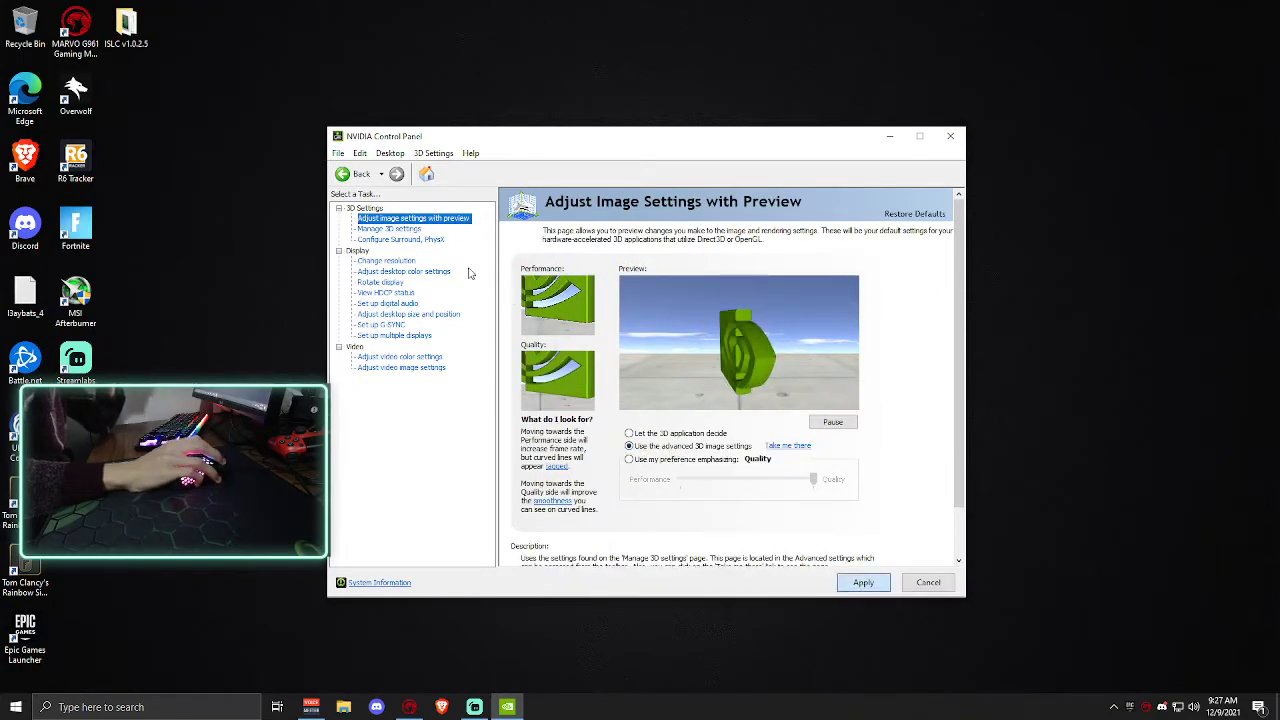
pyautogui.click(382, 229)
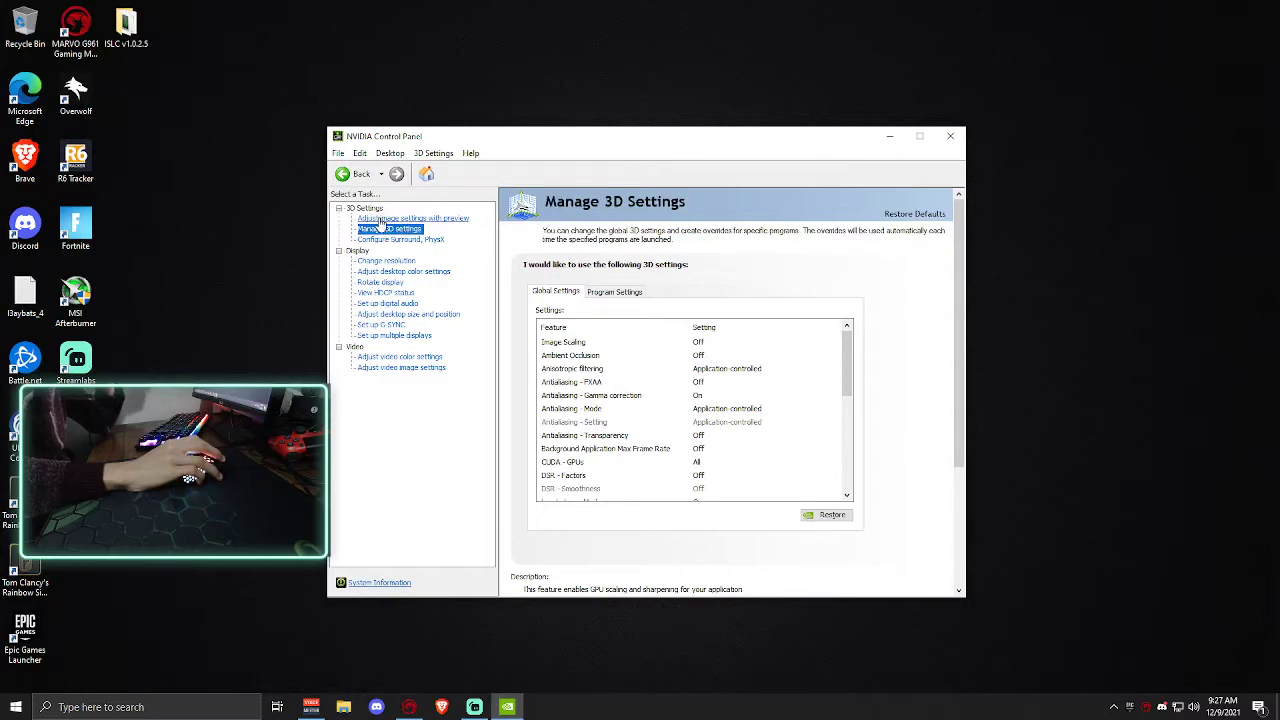
# Check Vertical sync in the global 3D settings and set Texture filtering - Quality to High performance
pyautogui.moveTo(850, 374); pyautogui.dragTo(850, 463)
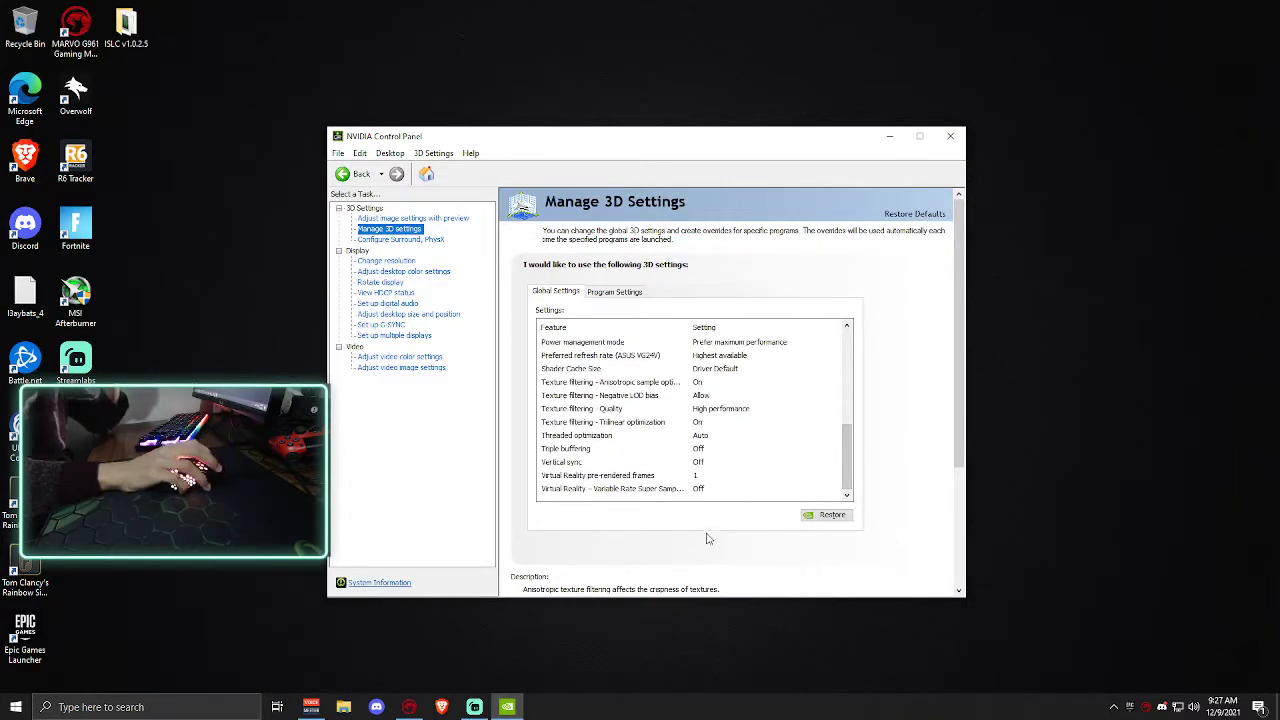
pyautogui.click(606, 462)
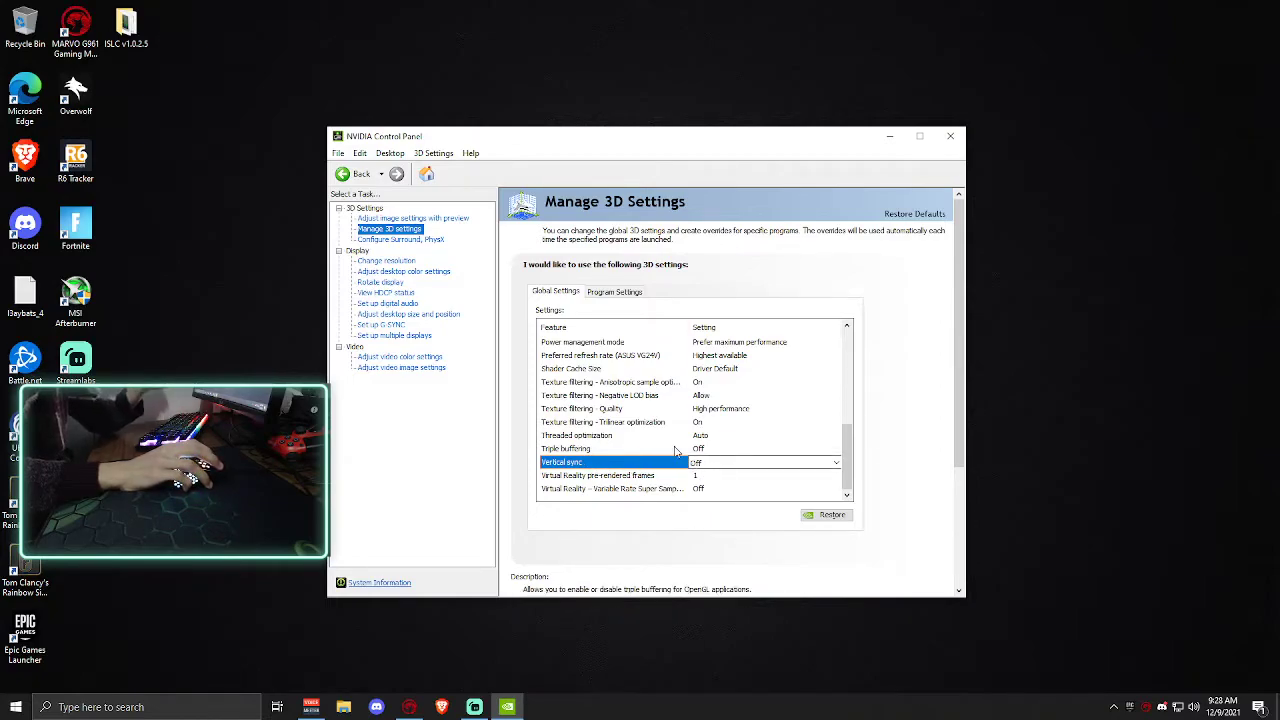
pyautogui.click(607, 416)
pyautogui.click(713, 411)
pyautogui.click(713, 411)
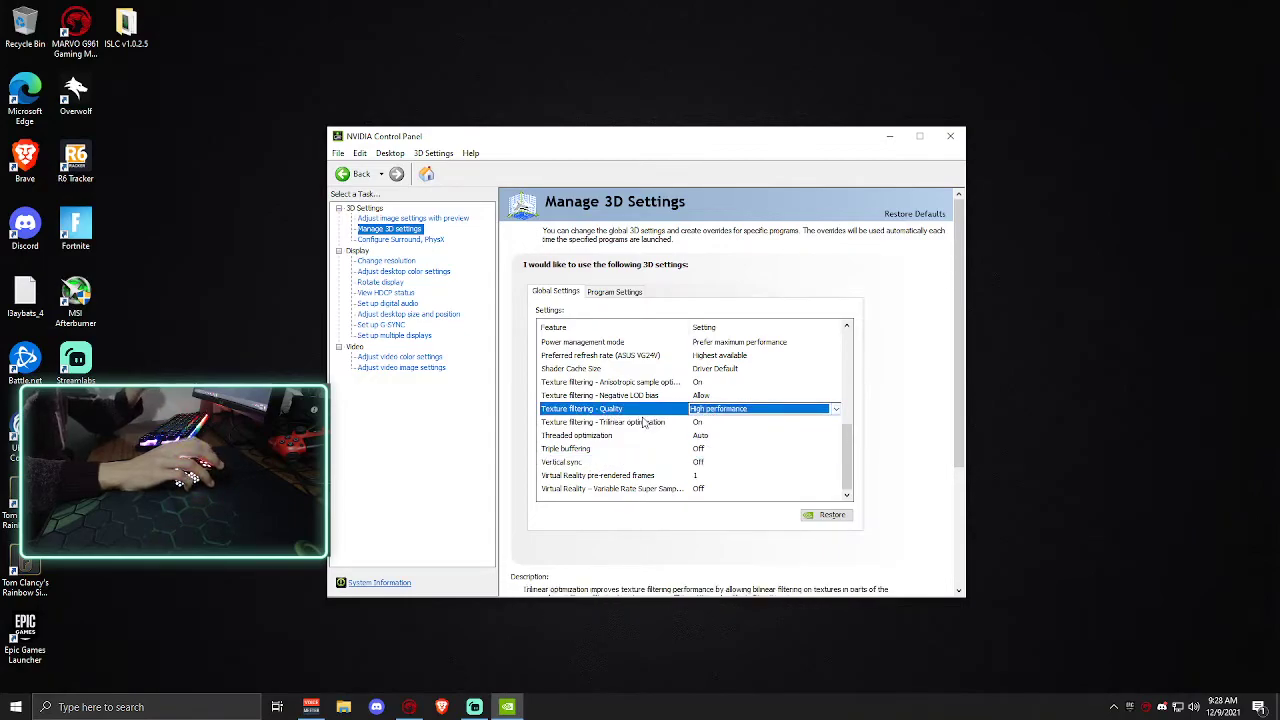
# Set Shader Cache Size to Driver Default and the preferred refresh rate to Highest available
pyautogui.click(600, 370)
pyautogui.click(713, 369)
pyautogui.click(718, 375)
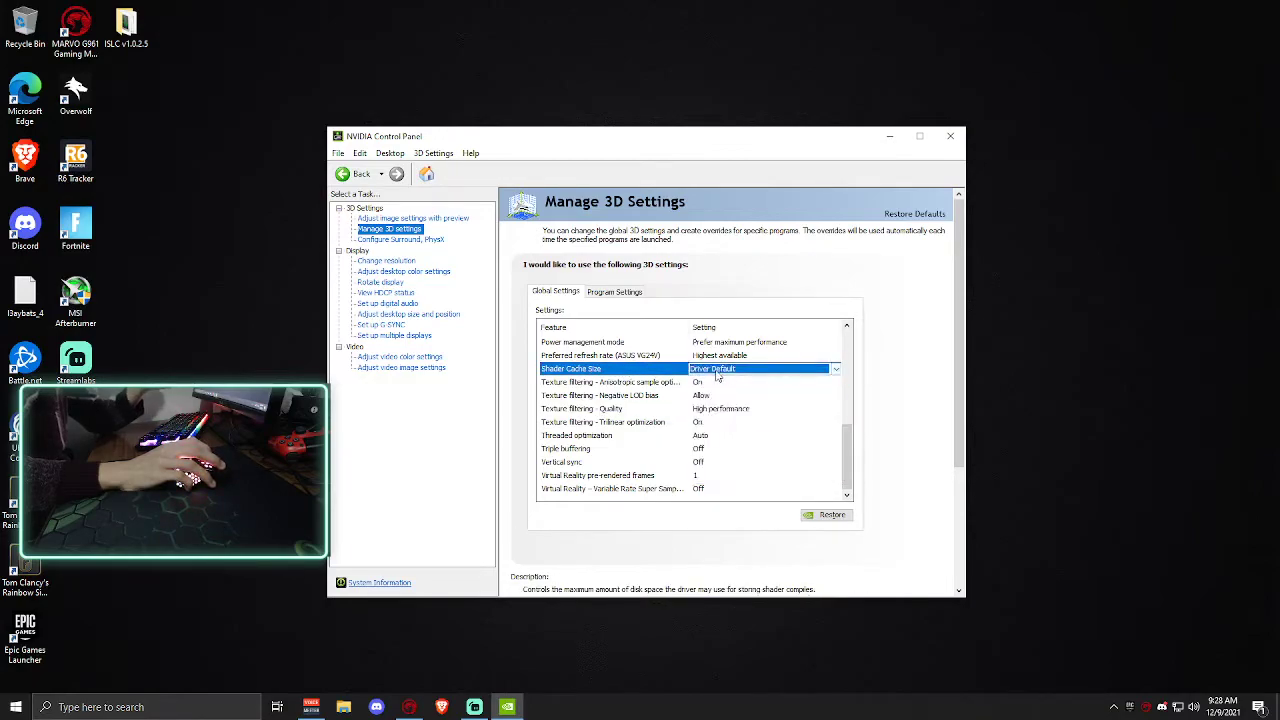
pyautogui.scroll(1, 849, 453)
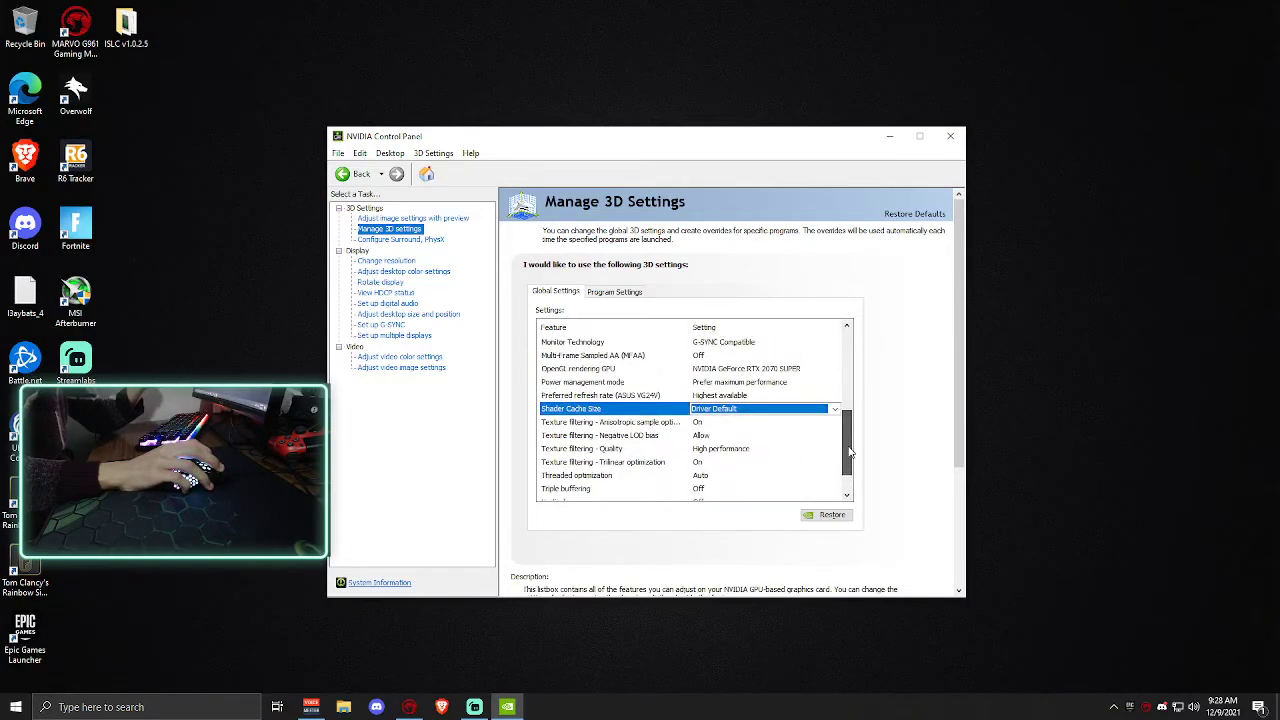
pyautogui.scroll(1, 848, 452)
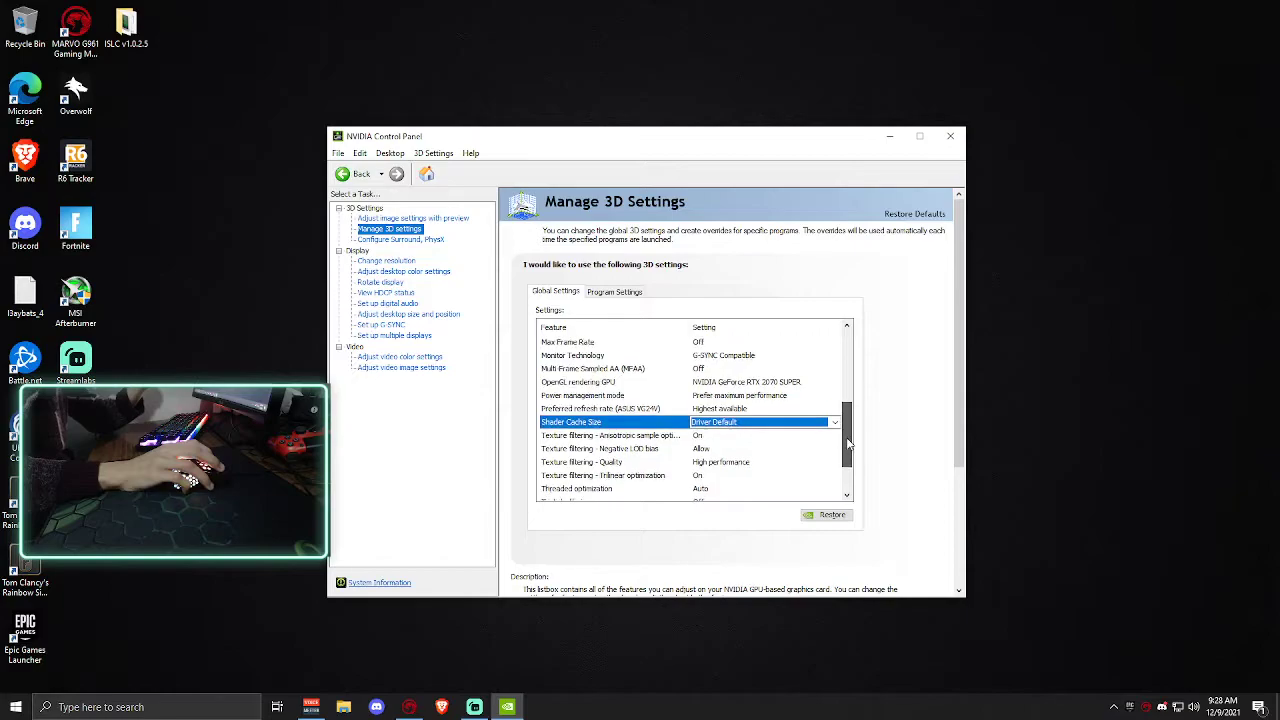
pyautogui.click(625, 409)
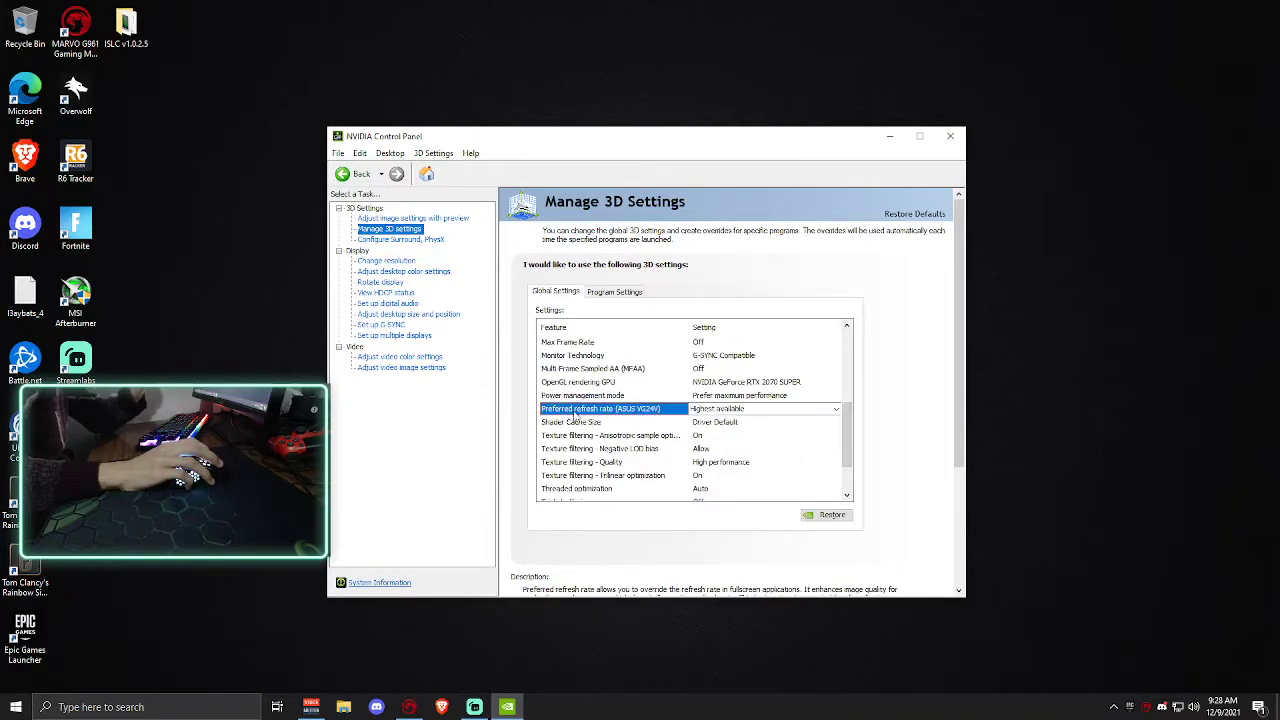
pyautogui.click(712, 419)
pyautogui.click(749, 421)
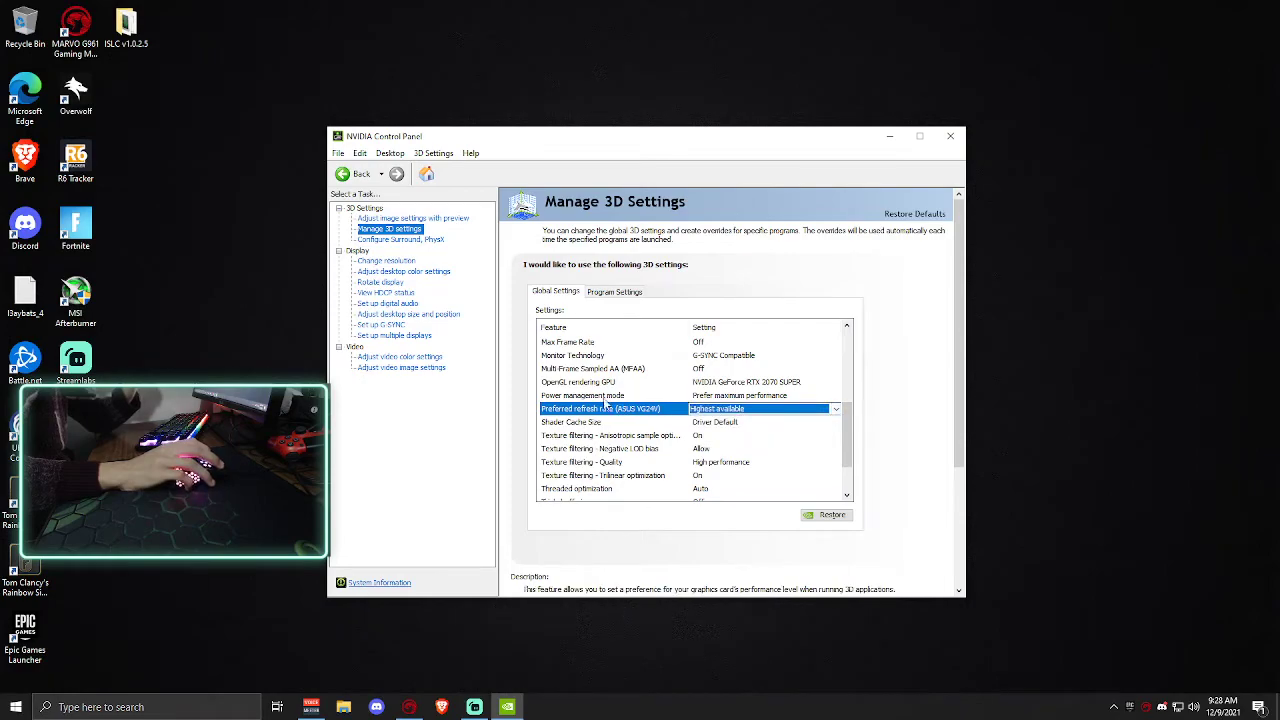
# Keep Power management mode at Prefer maximum performance and select the OpenGL rendering GPU setting with NVIDIA GeForce RTX 2070 SUPER
pyautogui.click(600, 397)
pyautogui.click(706, 397)
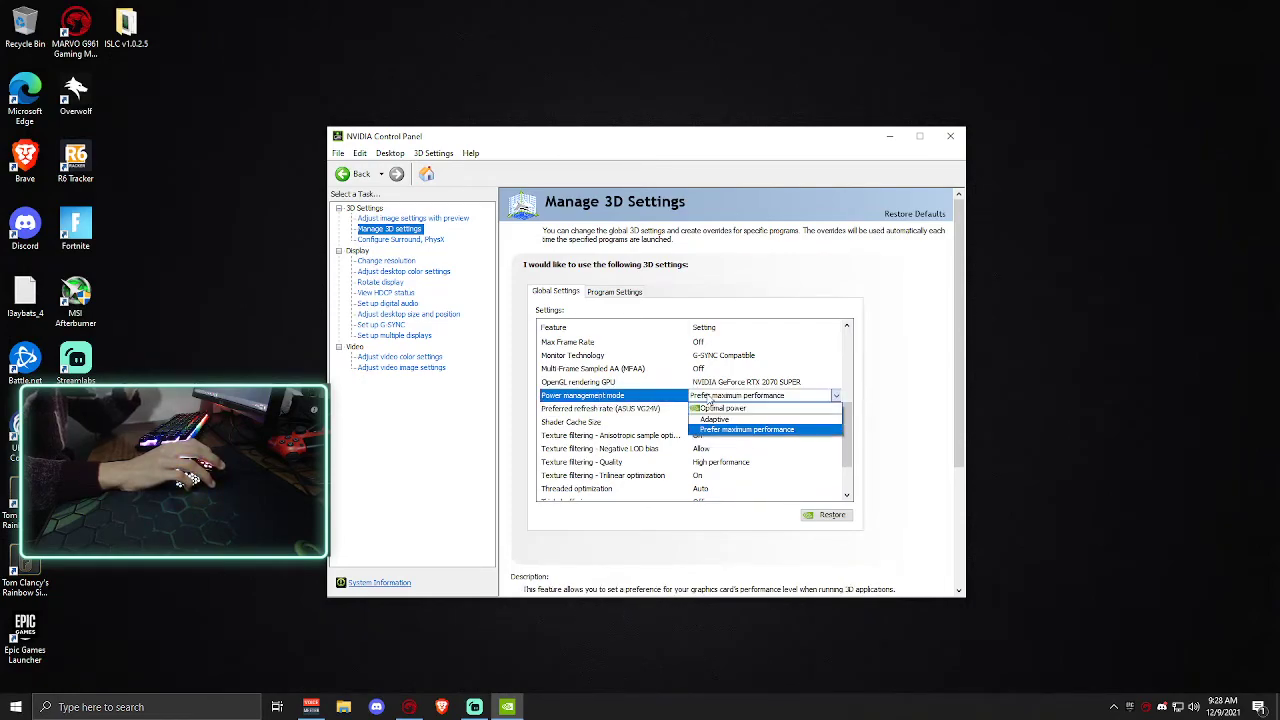
pyautogui.click(684, 398)
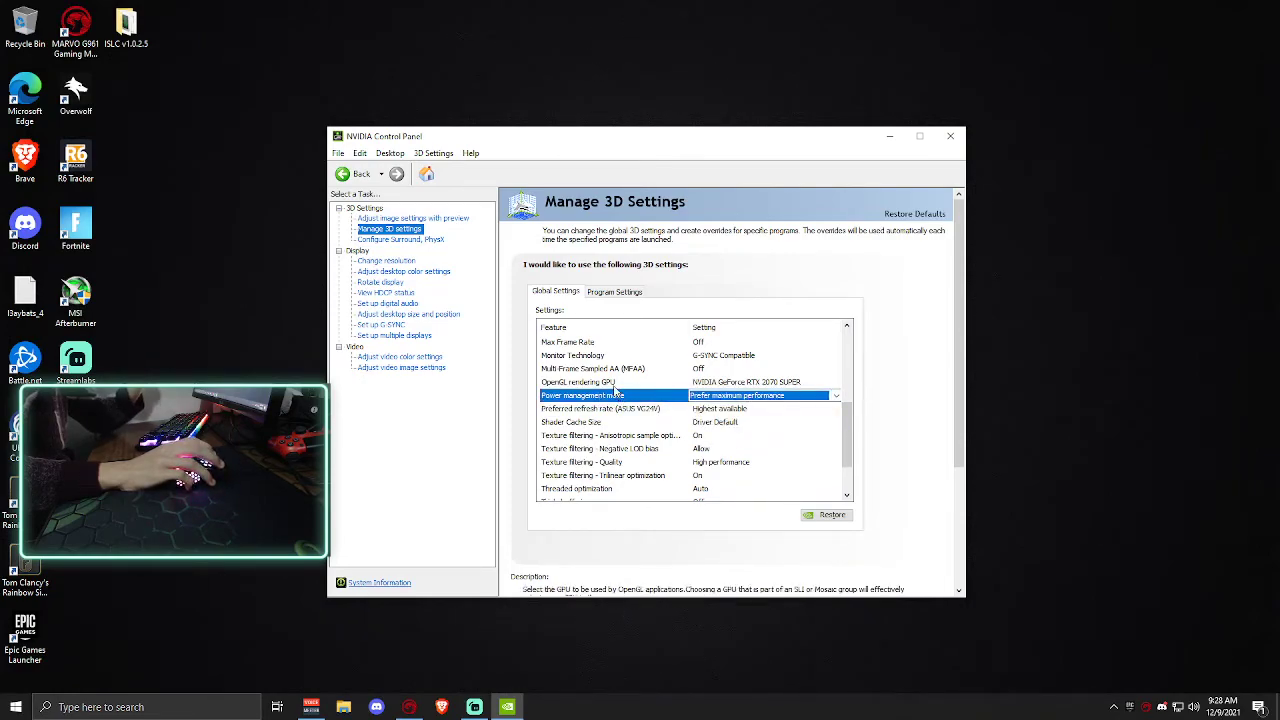
pyautogui.click(712, 389)
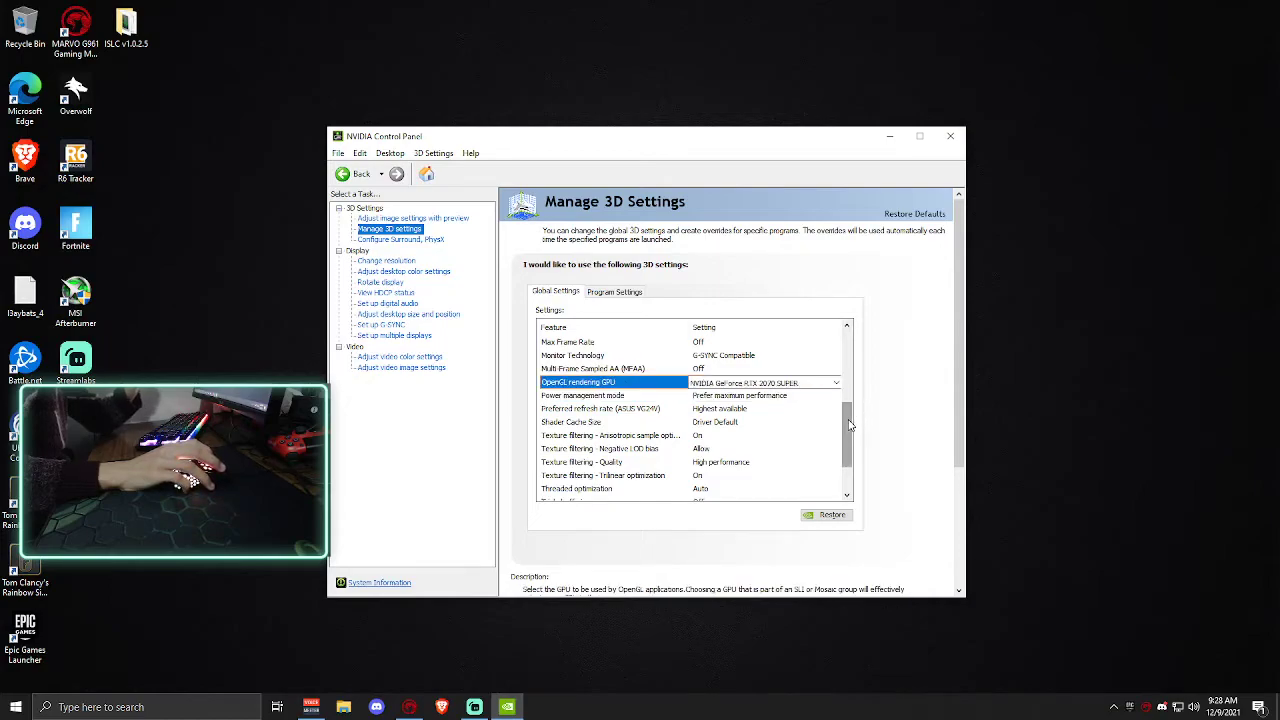
# Set Monitor Technology to G-SYNC Compatible in the global 3D settings
pyautogui.scroll(2, 617, 422)
pyautogui.click(600, 409)
pyautogui.click(725, 409)
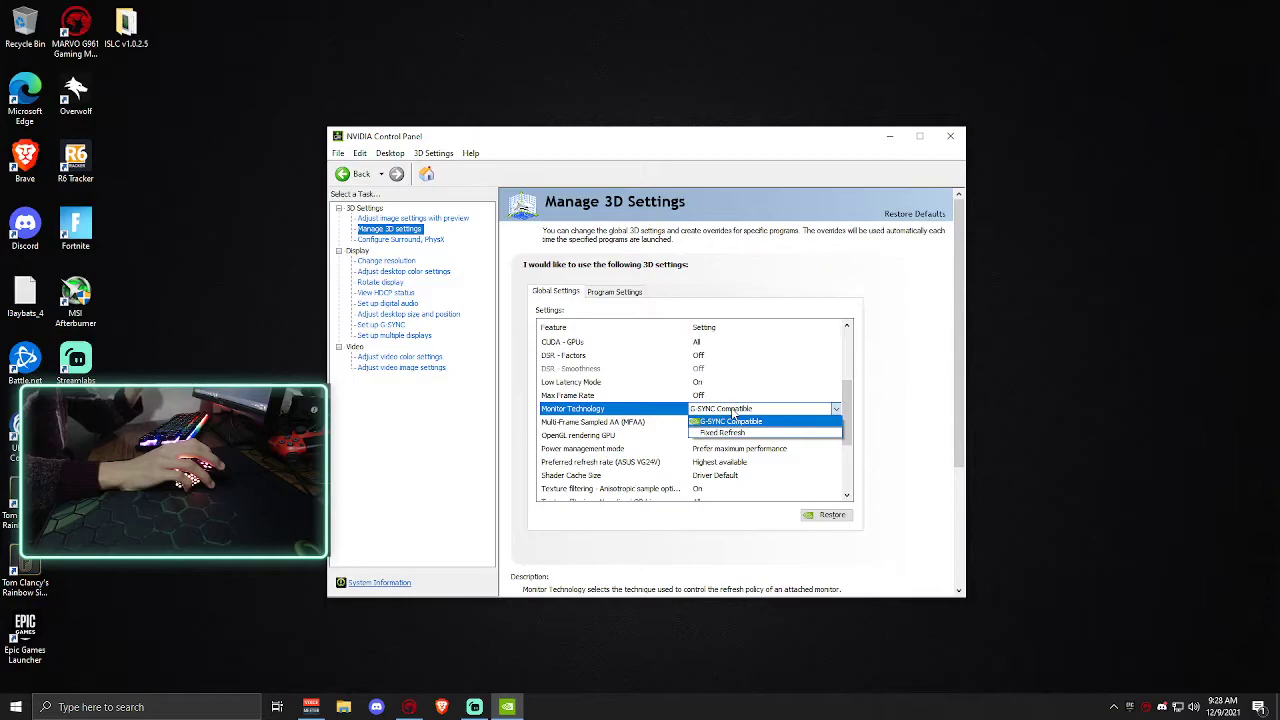
pyautogui.click(735, 420)
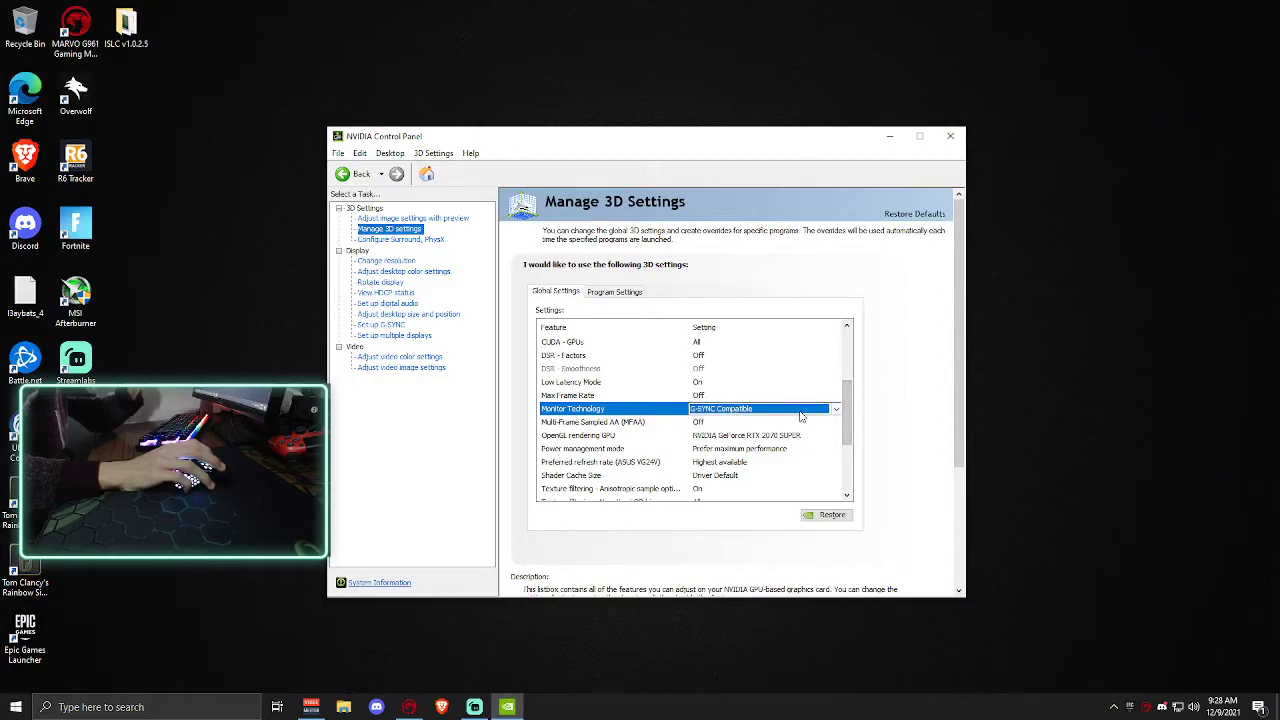
pyautogui.scroll(1, 842, 409)
pyautogui.click(717, 436)
pyautogui.click(716, 438)
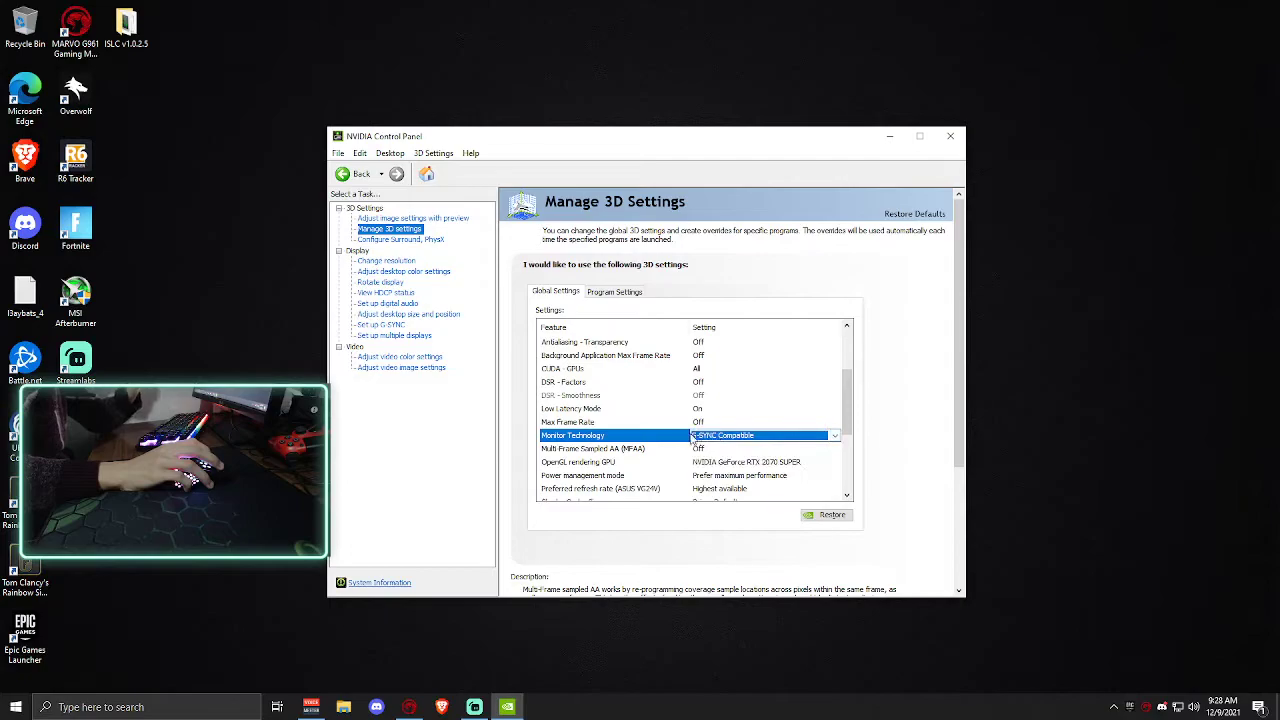
# Set Low Latency Mode to Ultra in the global 3D settings
pyautogui.click(588, 410)
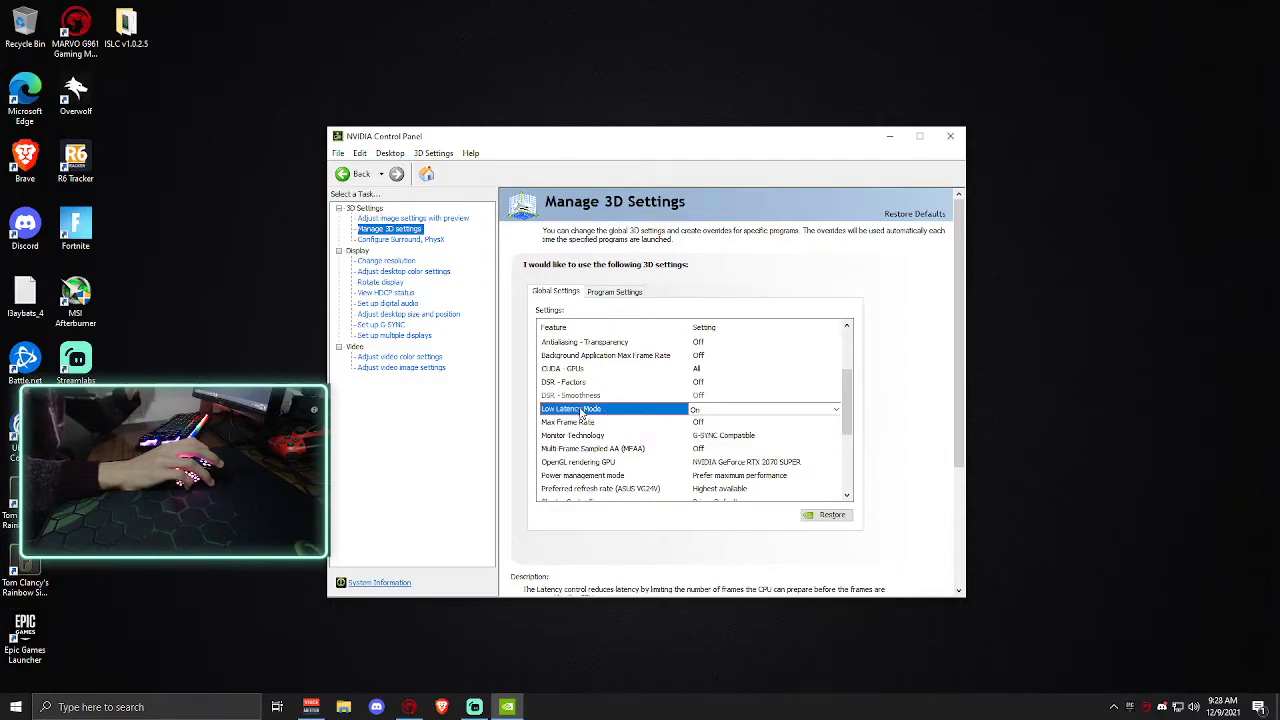
pyautogui.click(708, 410)
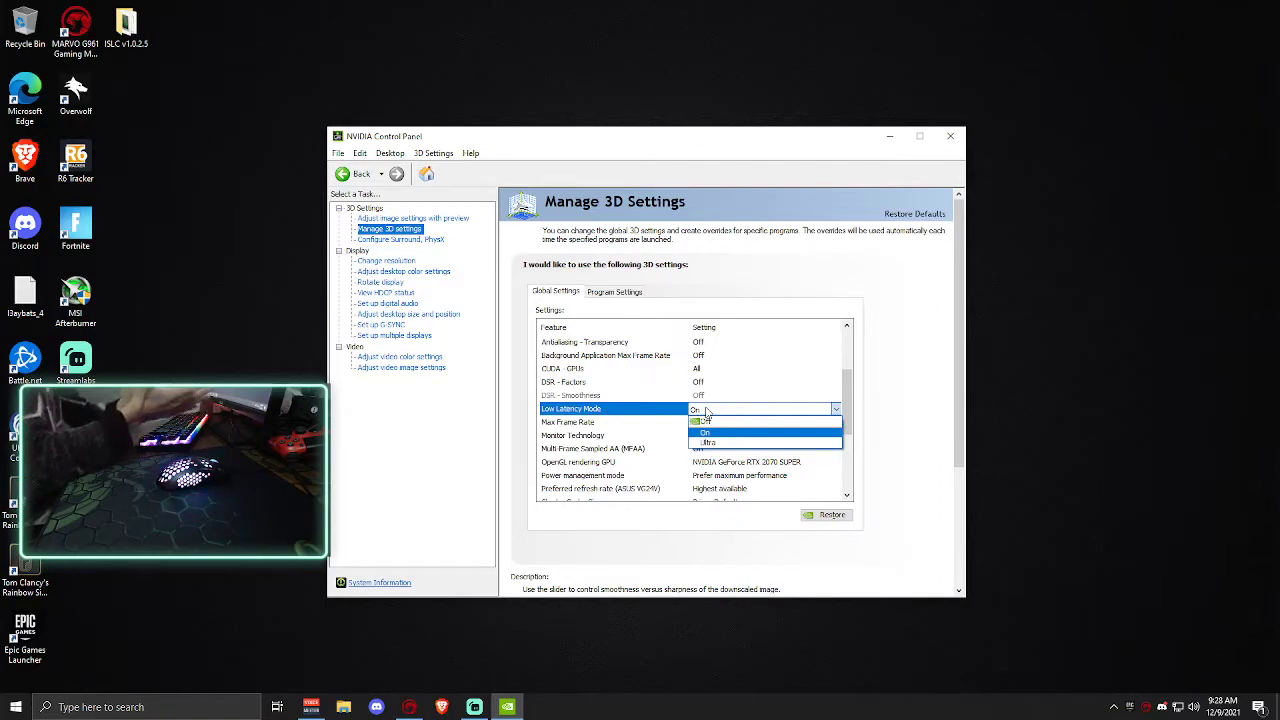
pyautogui.click(708, 441)
pyautogui.scroll(2, 640, 443)
pyautogui.scroll(-3, 640, 442)
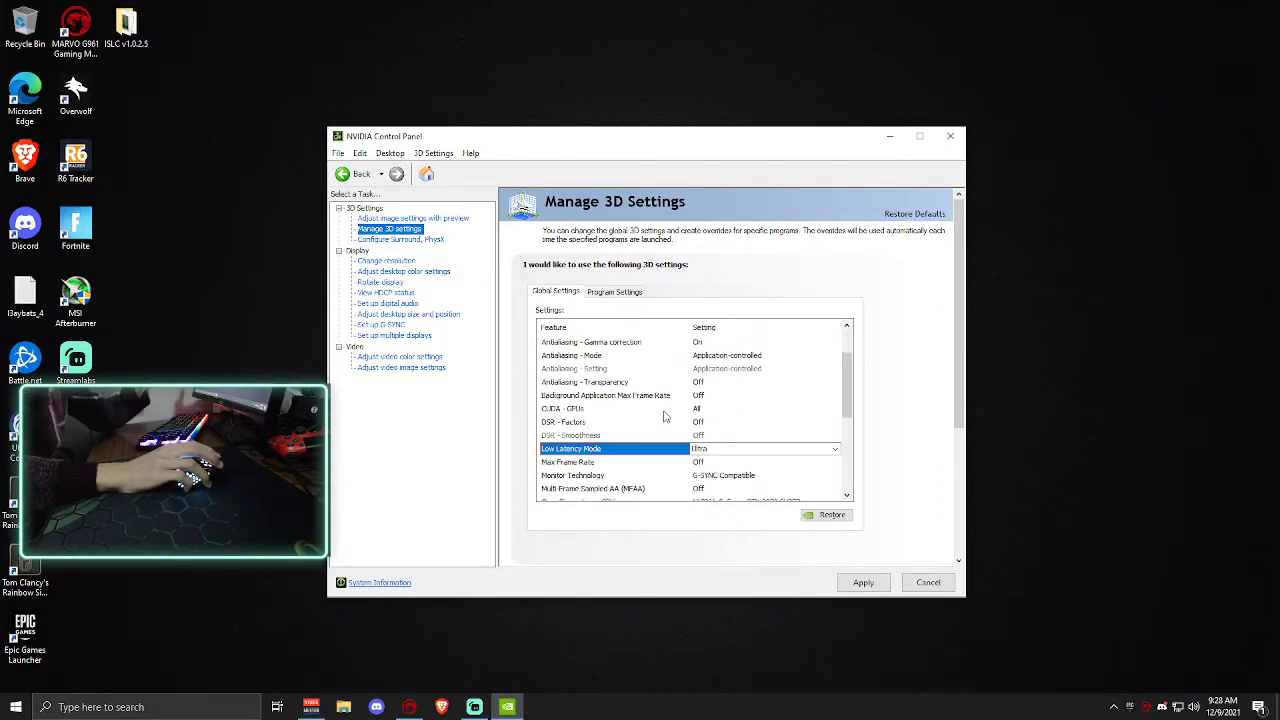
# Set Low Latency Mode back to On and recheck its available options
pyautogui.click(718, 369)
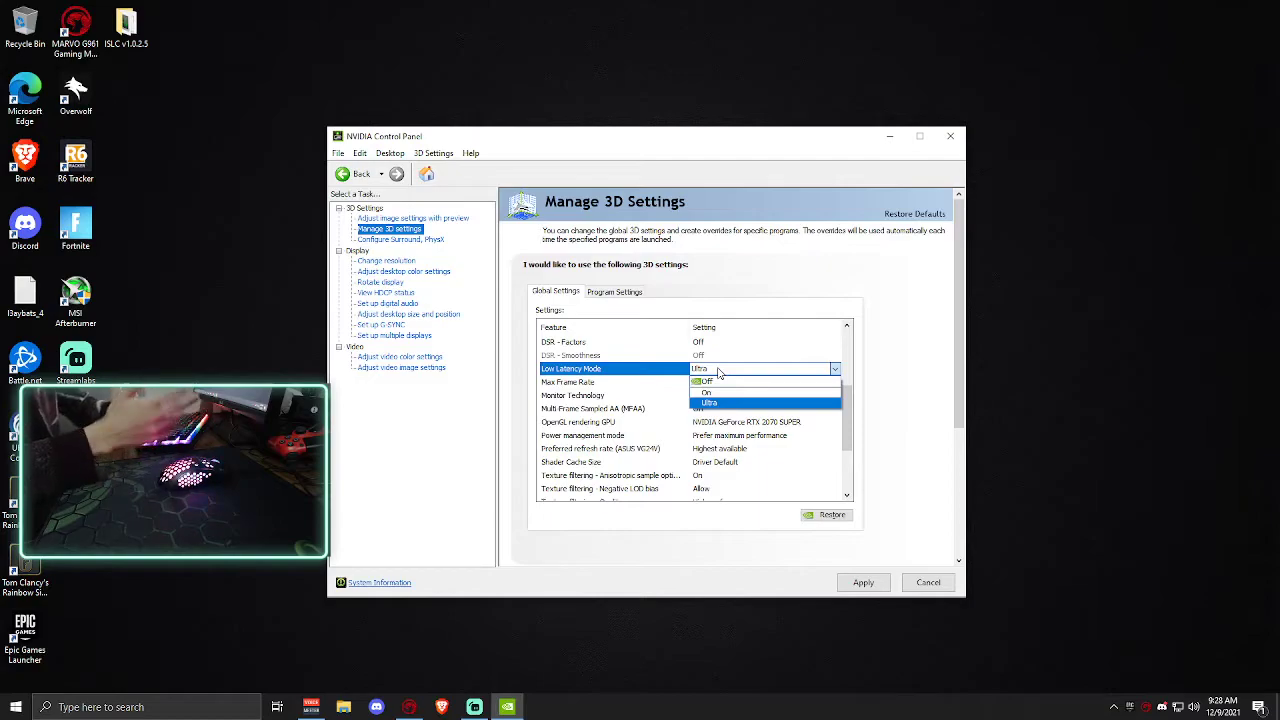
pyautogui.click(735, 393)
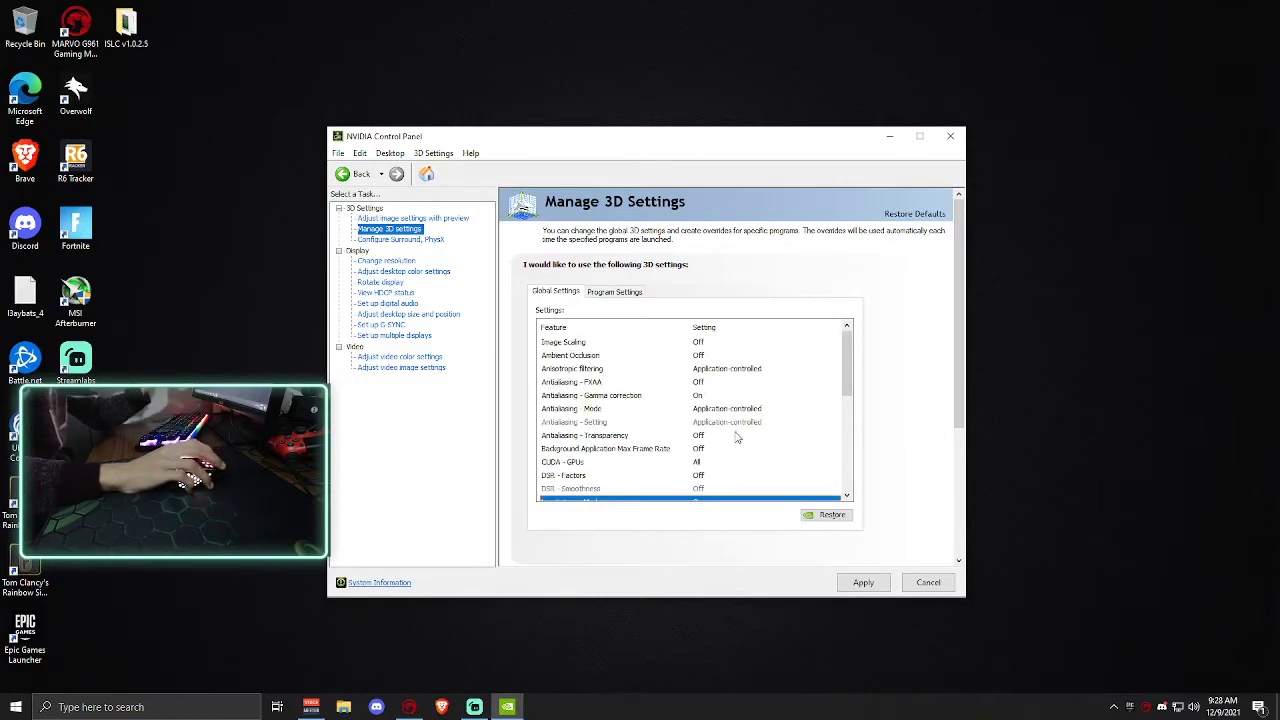
pyautogui.scroll(-3, 736, 436)
pyautogui.click(730, 409)
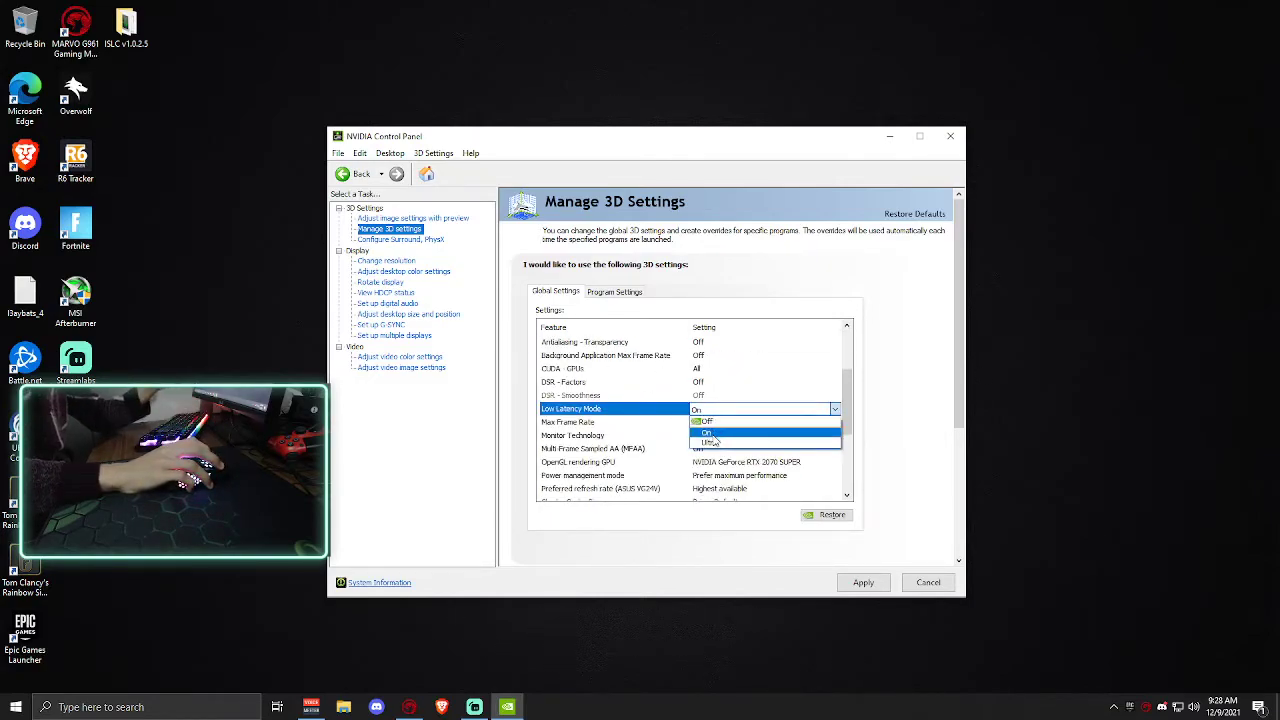
pyautogui.click(652, 416)
pyautogui.moveTo(848, 423); pyautogui.dragTo(849, 424)
pyautogui.click(760, 409)
pyautogui.click(750, 435)
pyautogui.scroll(2, 639, 431)
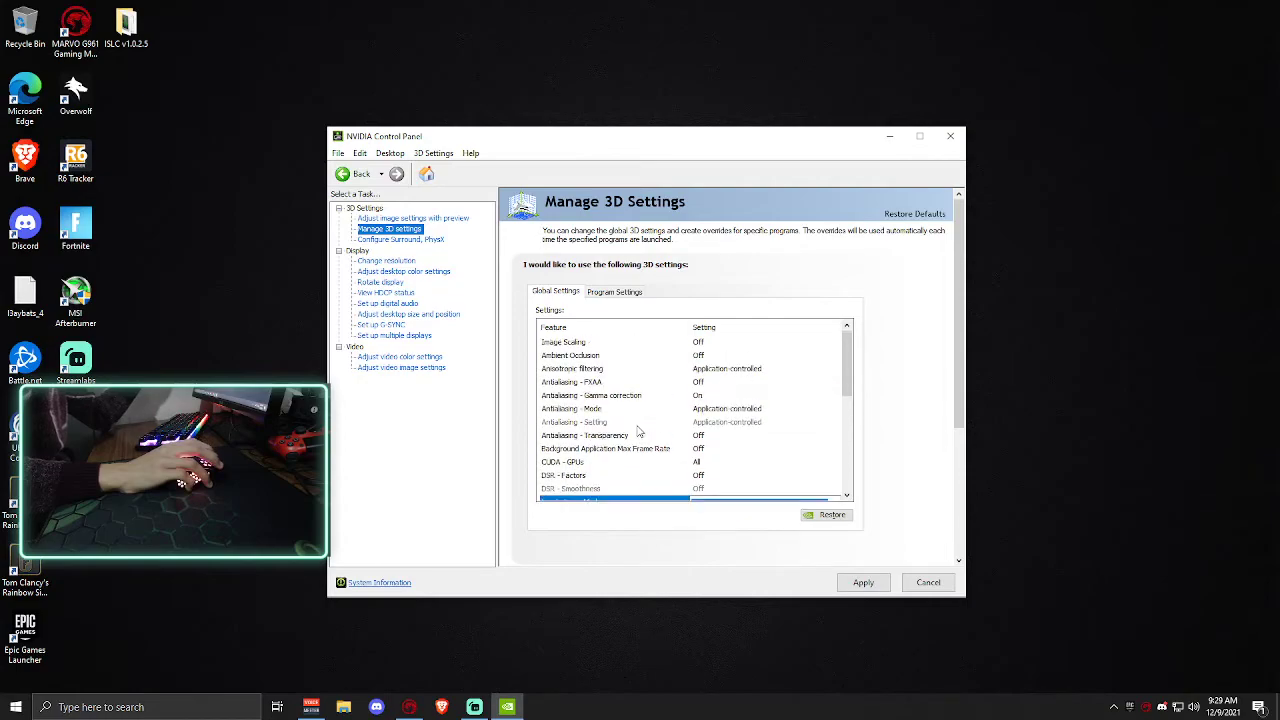
# Apply the changed global 3D settings and close the NVIDIA Control Panel
pyautogui.click(857, 583)
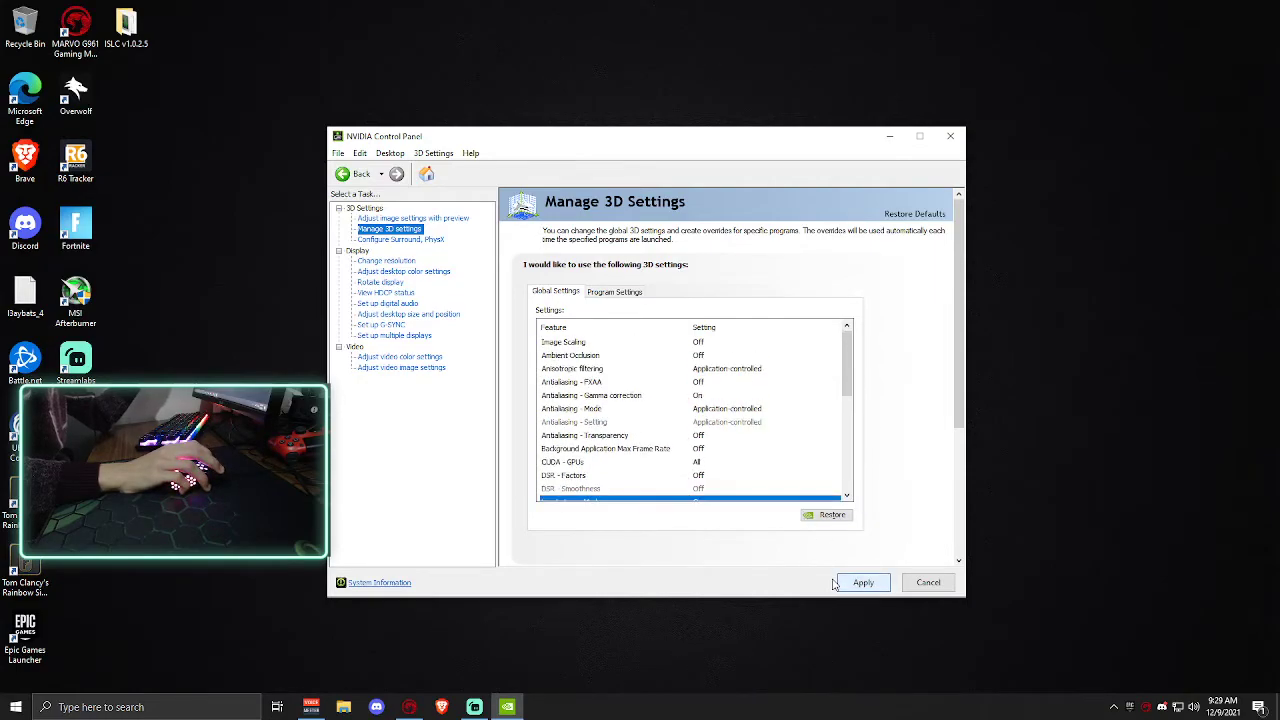
pyautogui.click(950, 136)
pyautogui.moveTo(914, 206); pyautogui.dragTo(629, 504)
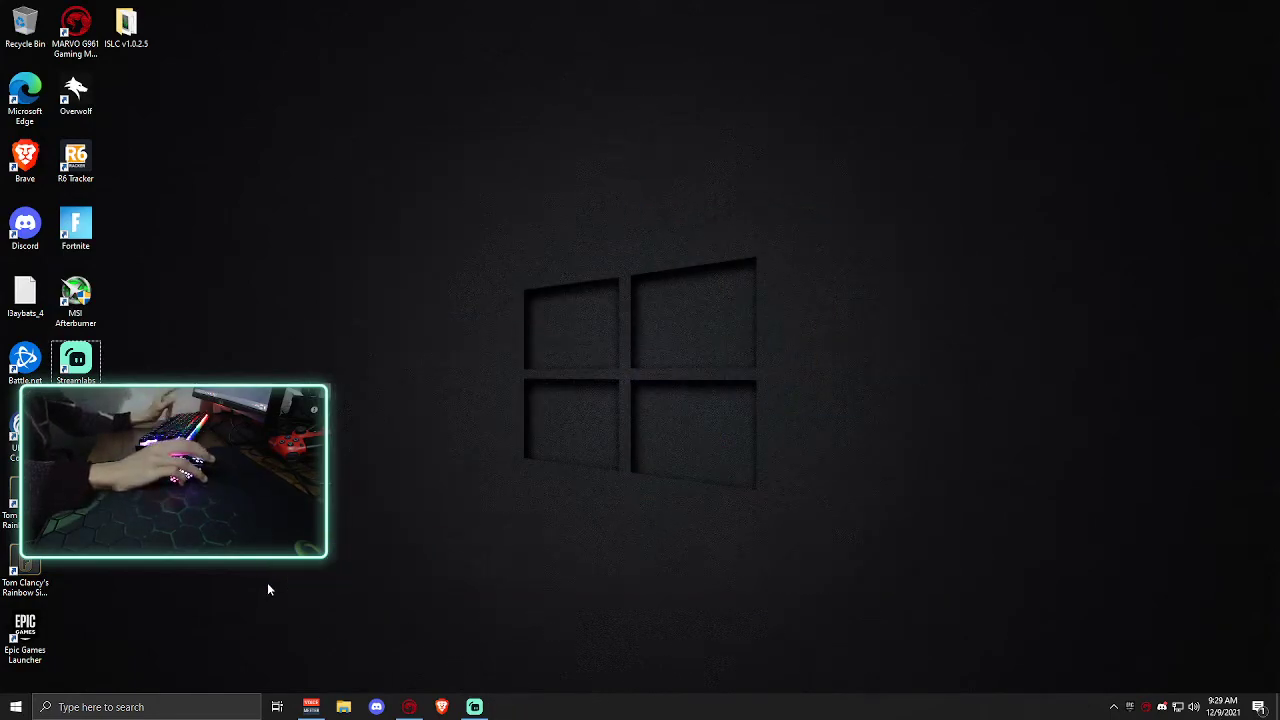
# Find the Windows Update settings through search, check for updates, and close the Settings window
pyautogui.click(15, 707)
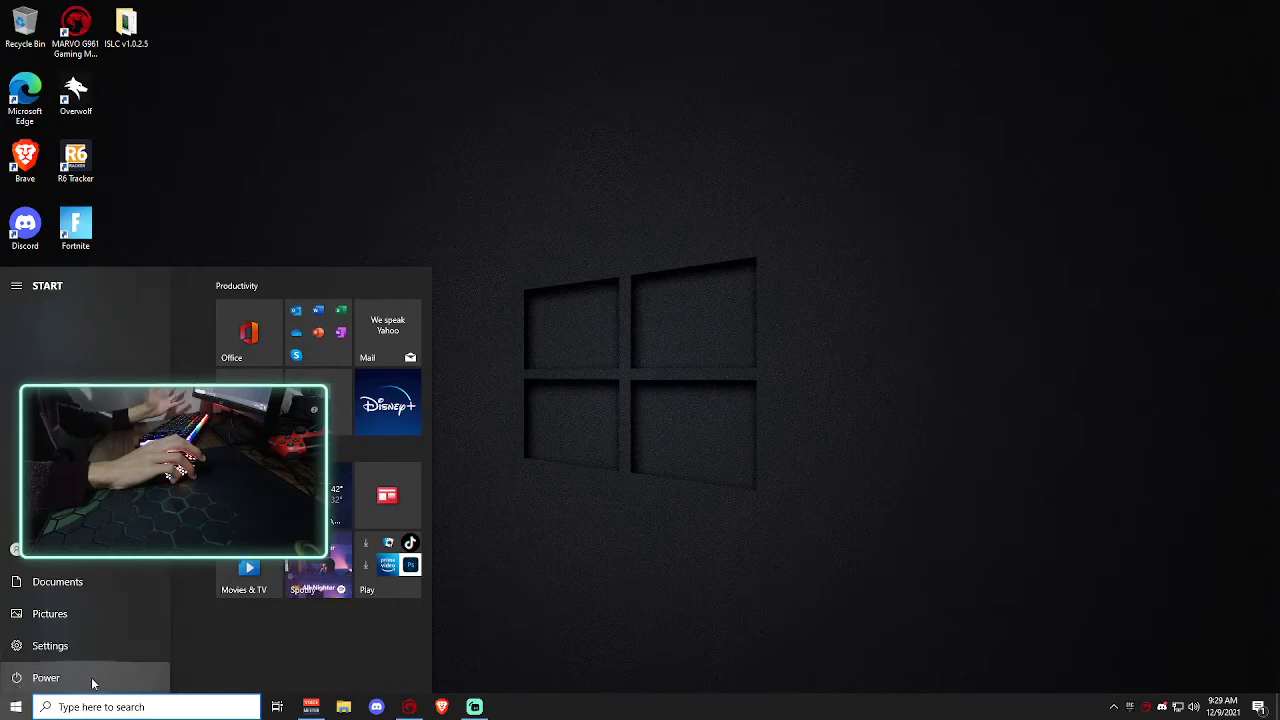
pyautogui.click(199, 708)
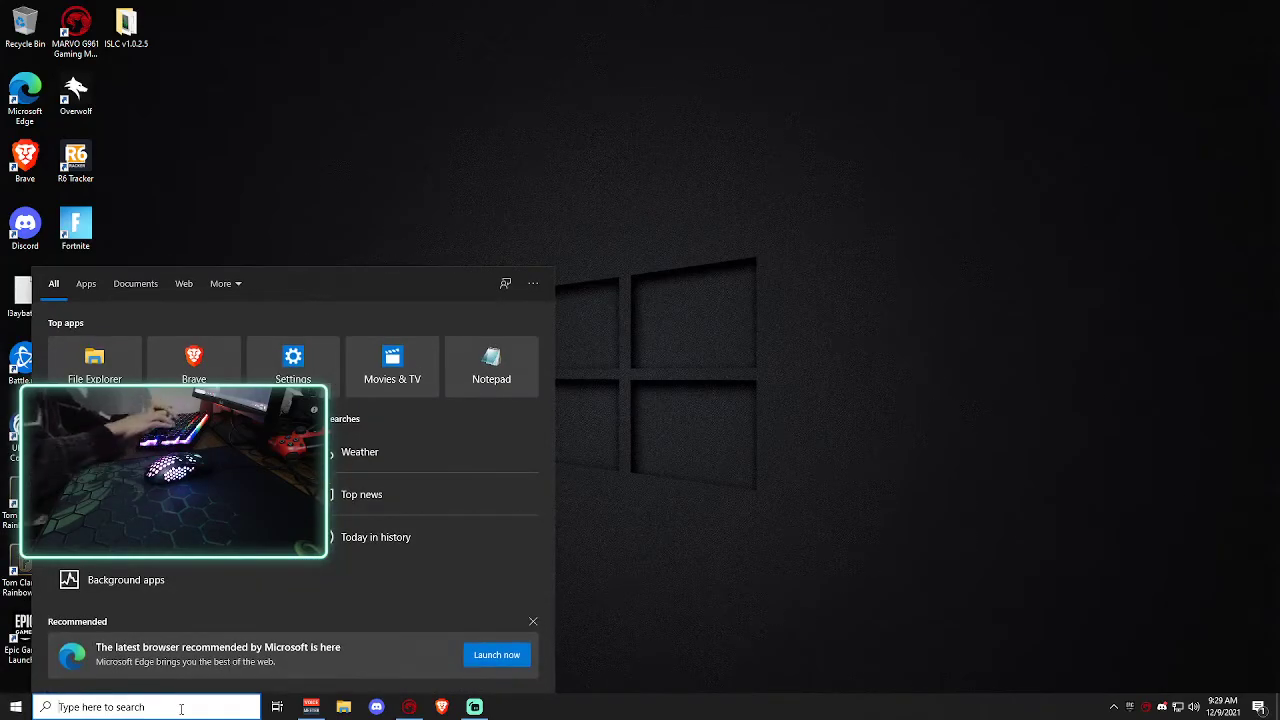
pyautogui.write('up')
pyautogui.click(190, 350)
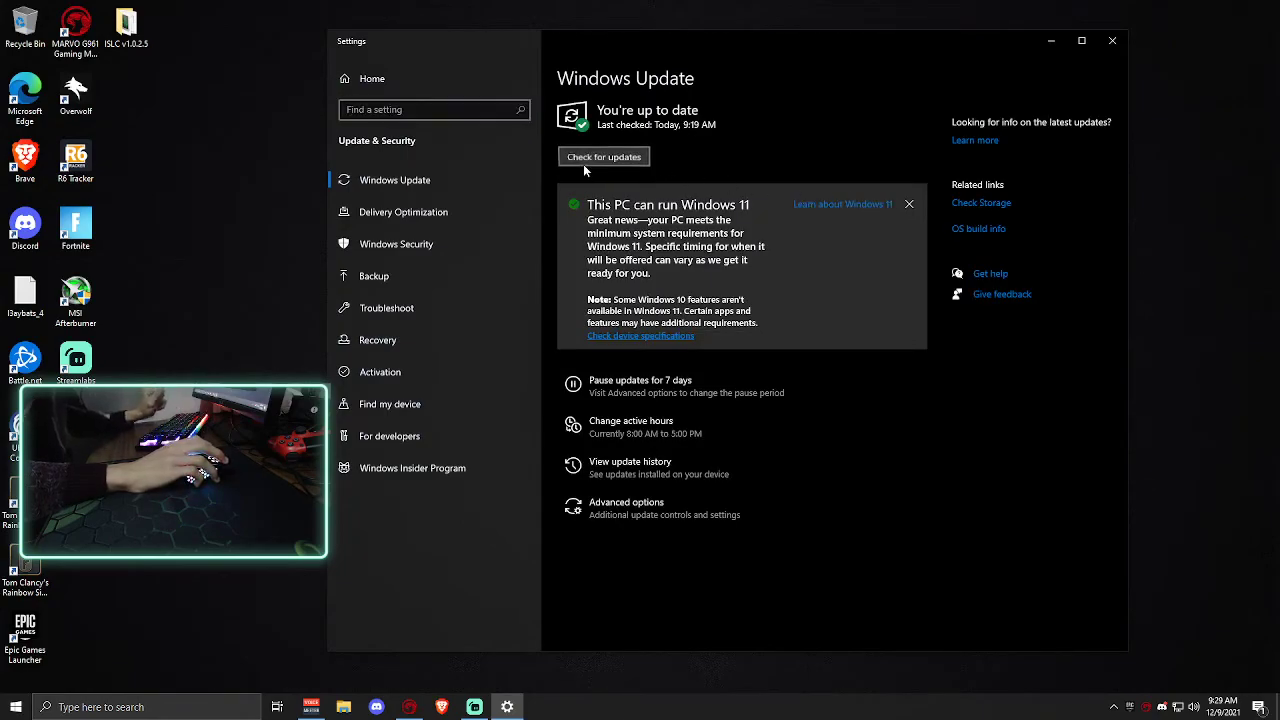
pyautogui.click(620, 157)
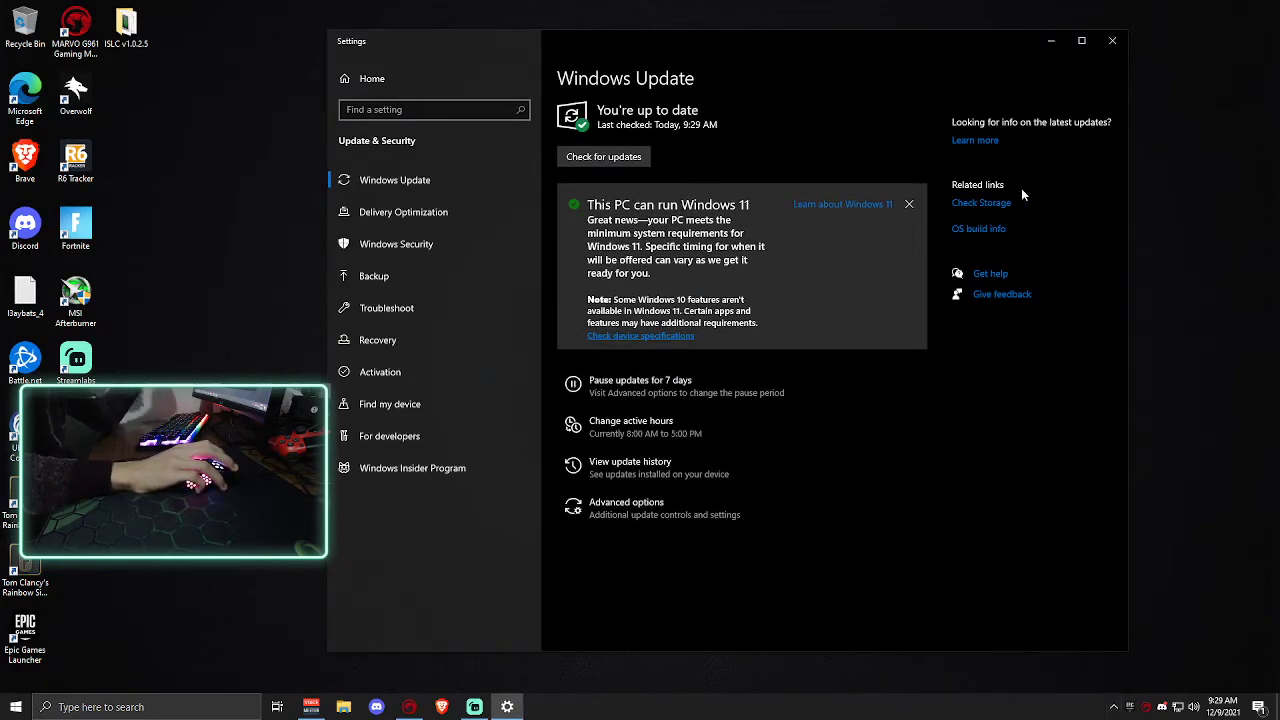
pyautogui.click(1112, 45)
pyautogui.moveTo(940, 151)
pyautogui.mouseDown()
pyautogui.moveTo(551, 363)
pyautogui.moveTo(1034, 134)
pyautogui.moveTo(918, 147)
pyautogui.mouseUp()
pyautogui.press('super')
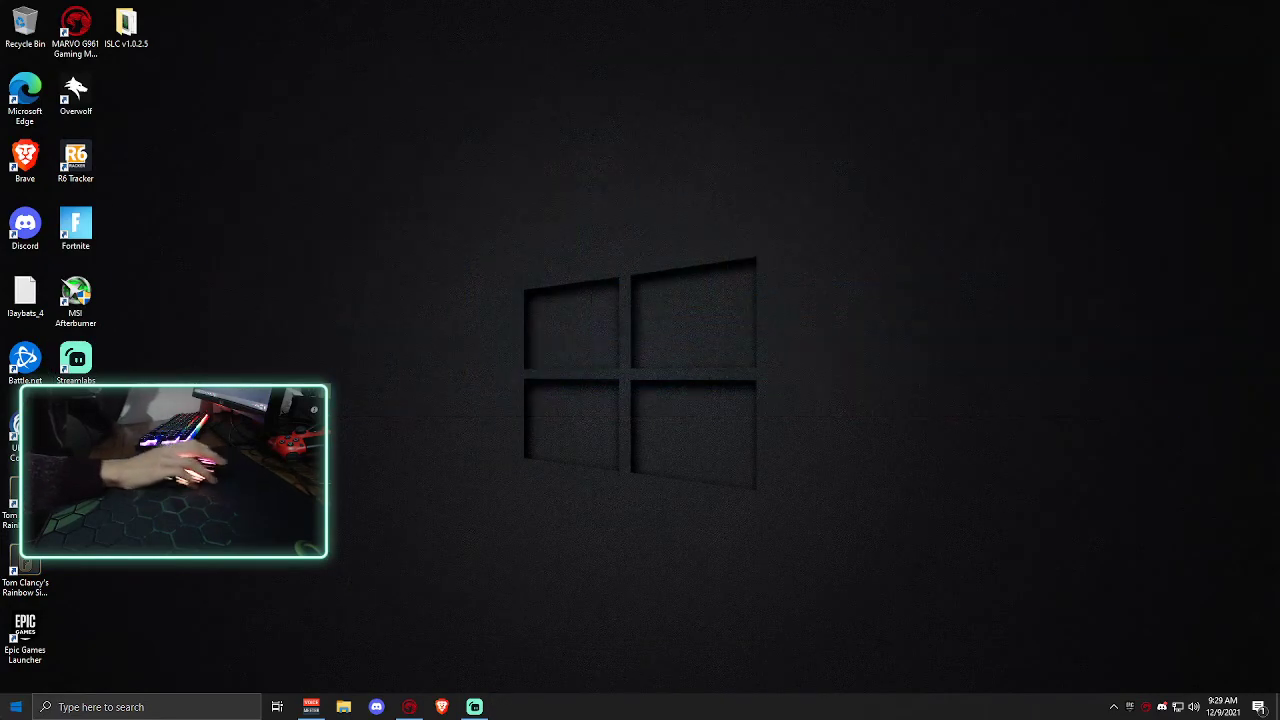
pyautogui.moveTo(740, 252); pyautogui.dragTo(570, 510)
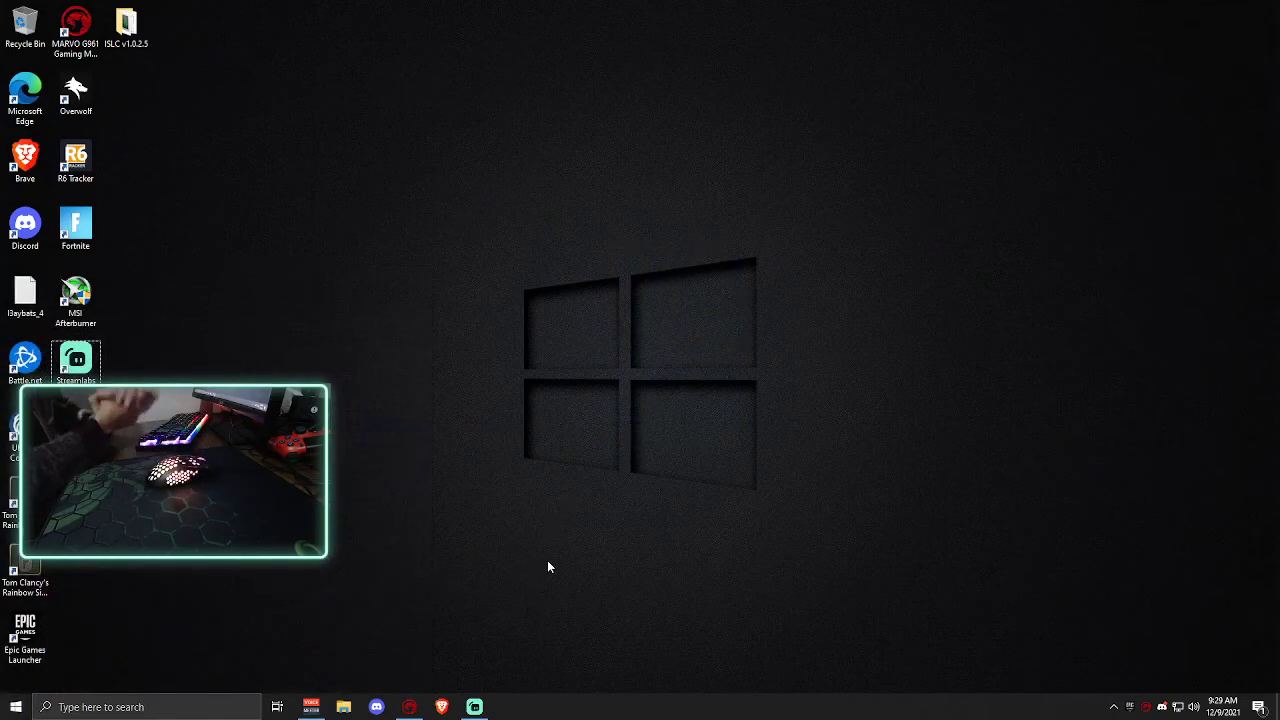